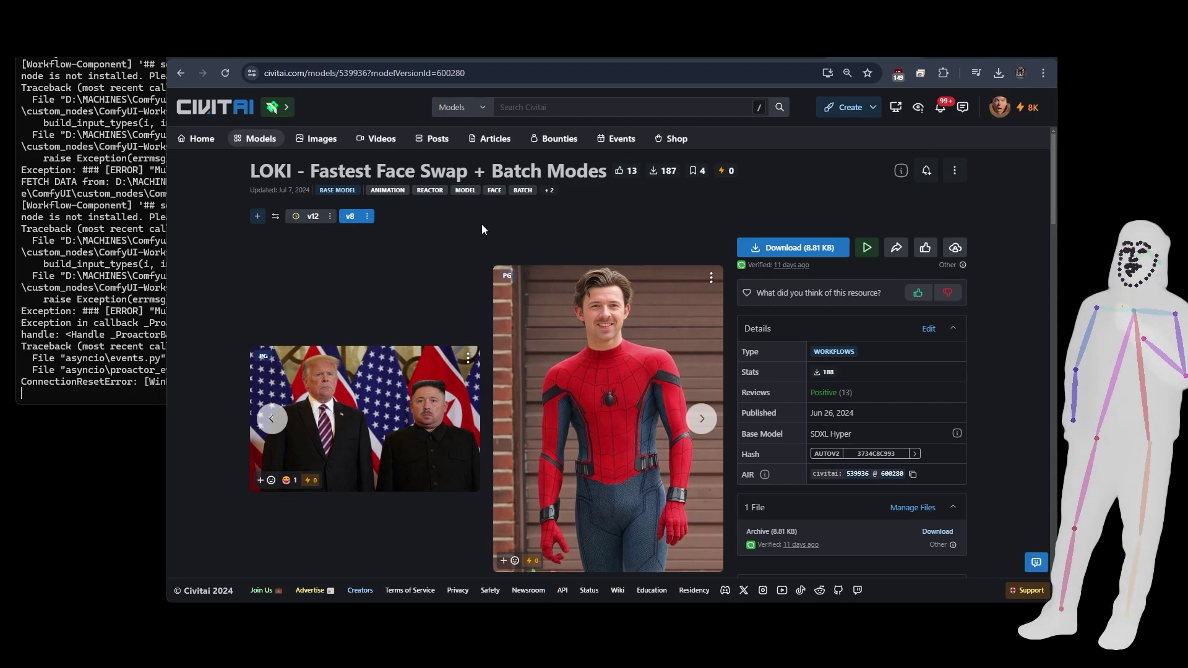
# Step: Set Enable Create Face Model to yes and Enable Multi-person Example to no
pyautogui.hotkey('ctrl', 'Tab')
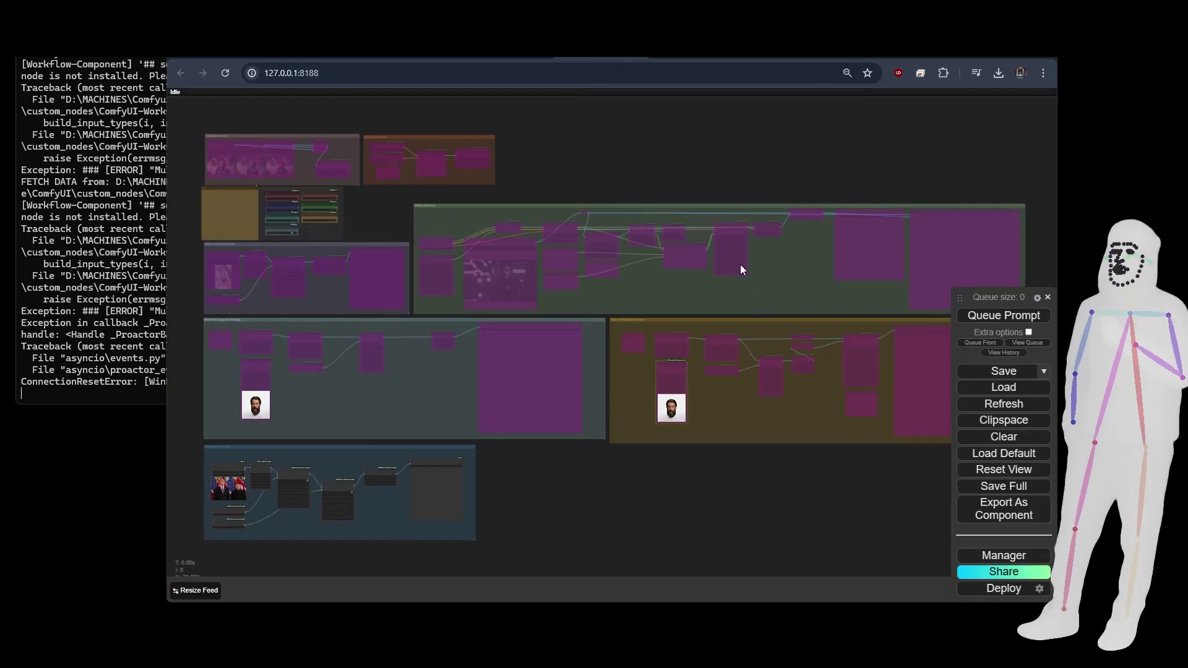
pyautogui.scroll(3, 239, 186)
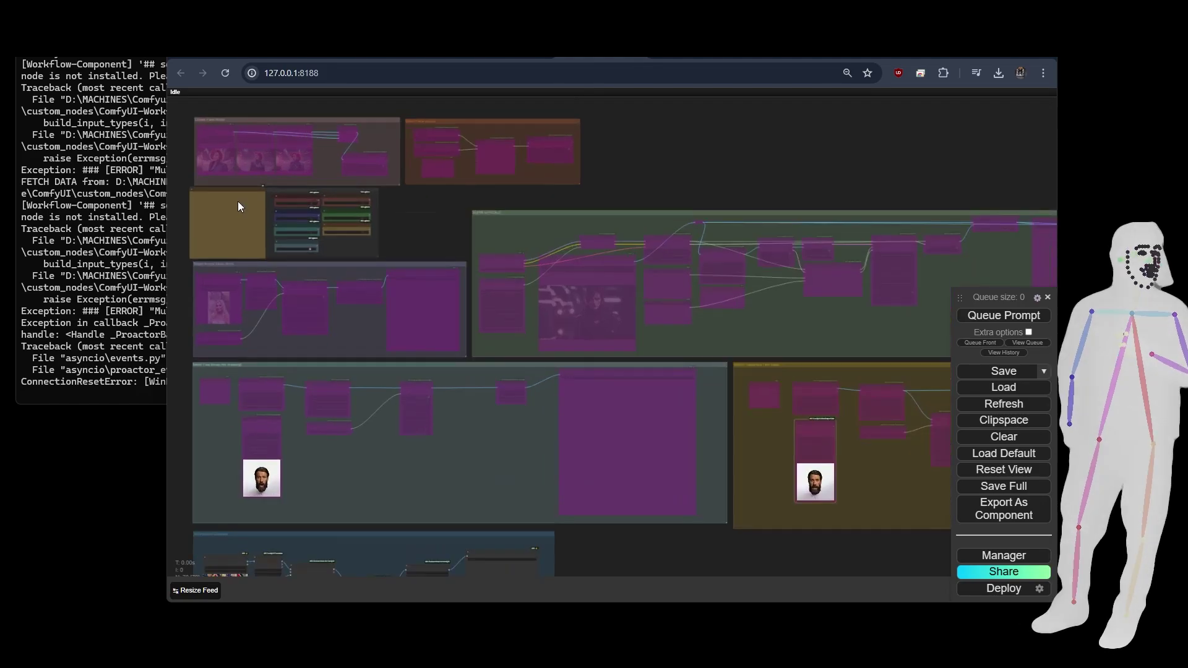
pyautogui.scroll(12, 237, 202)
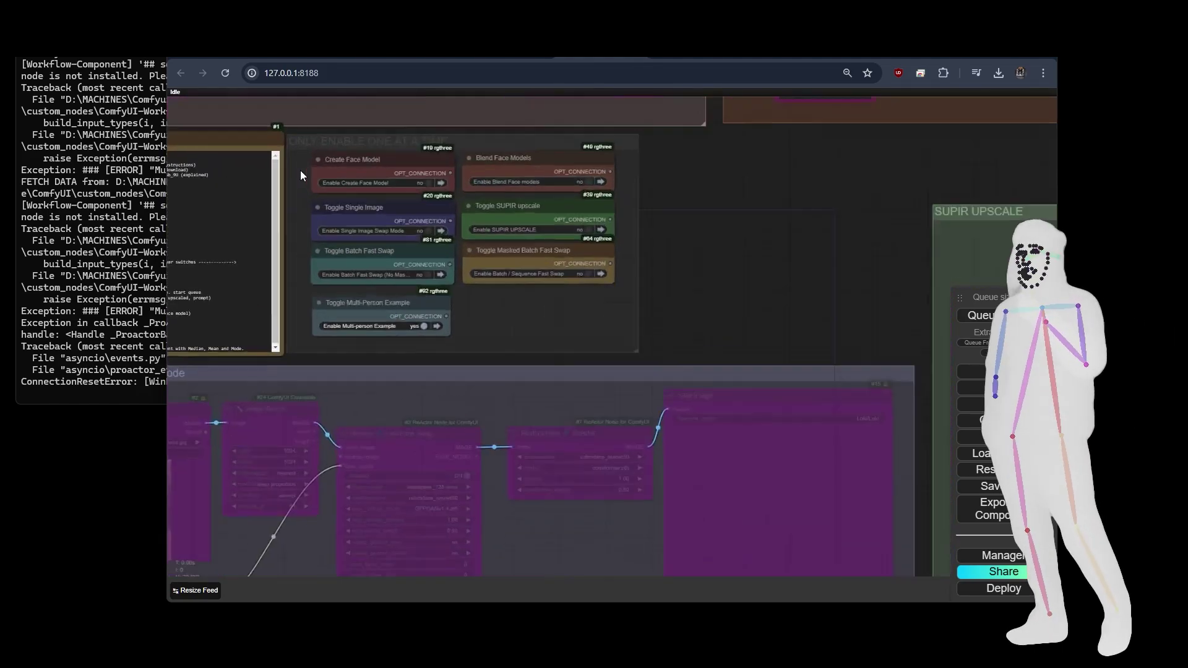
pyautogui.scroll(6, 301, 176)
pyautogui.click(527, 193)
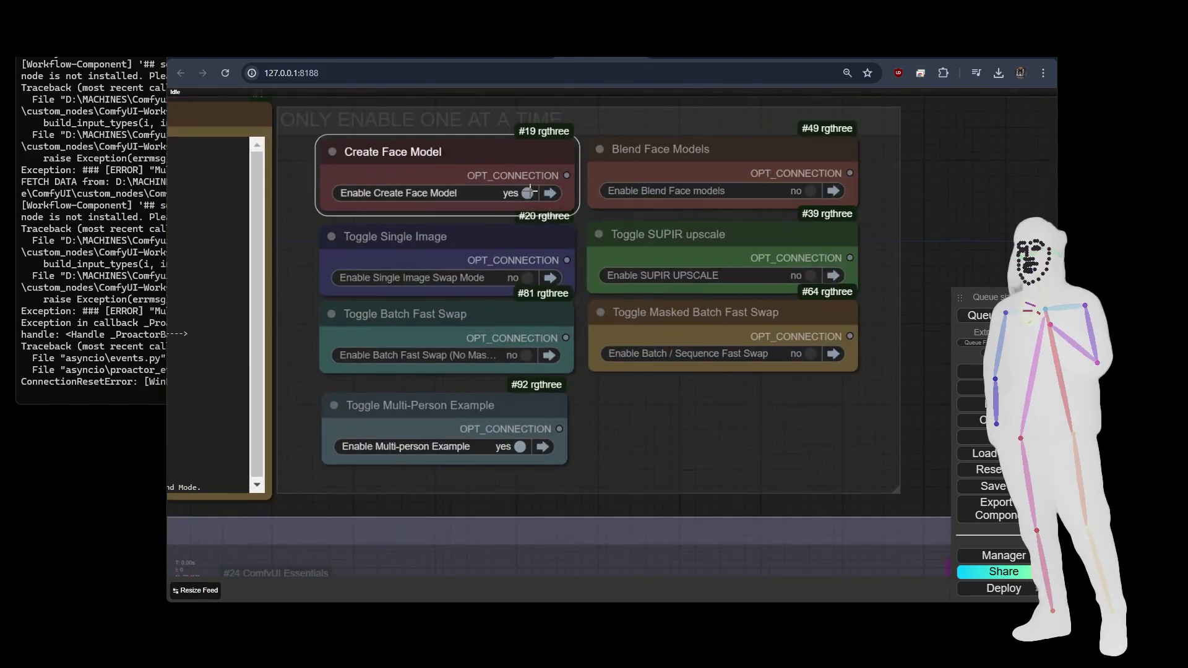
pyautogui.click(520, 446)
pyautogui.scroll(-10, 659, 453)
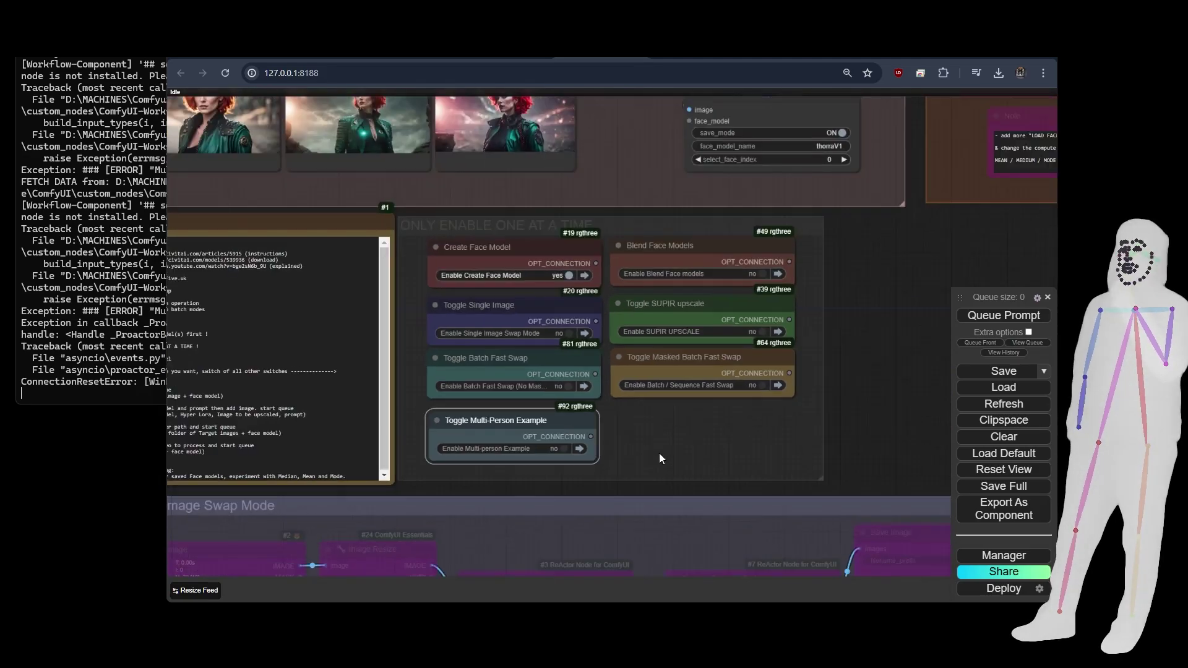
pyautogui.scroll(8, 586, 262)
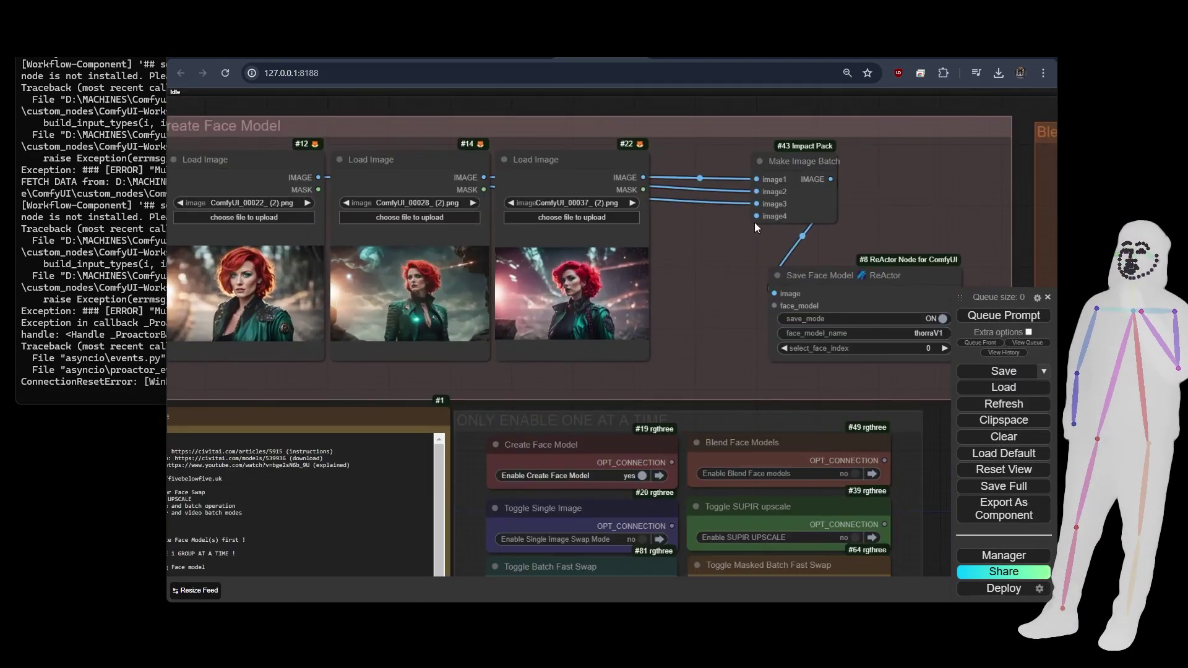
# Step: Inspect the Make Image Batch node and the thorraV1 ReActor Save Face Model node
pyautogui.rightClick(800, 211)
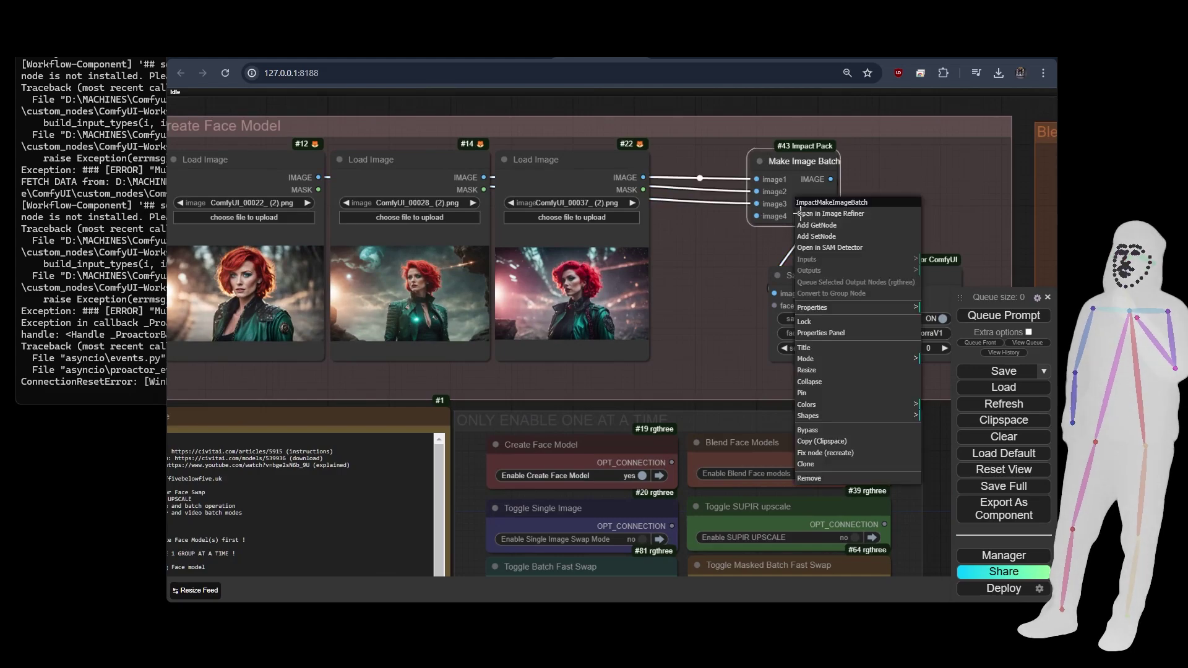
pyautogui.click(710, 242)
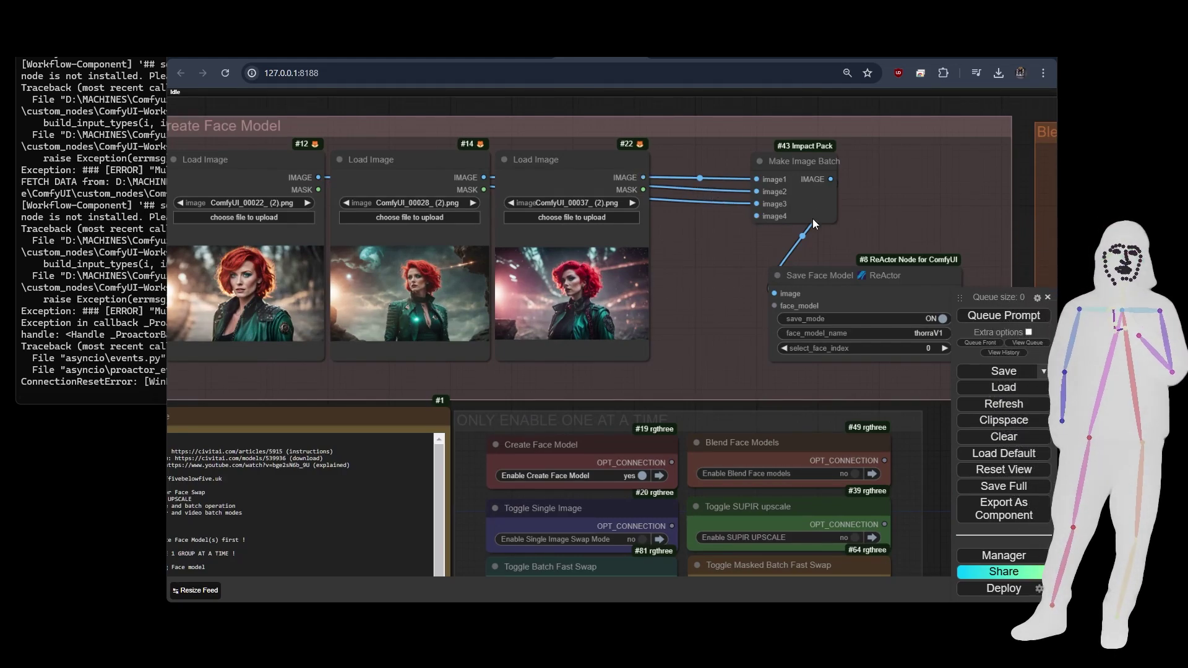
pyautogui.moveTo(930, 222); pyautogui.dragTo(804, 173)
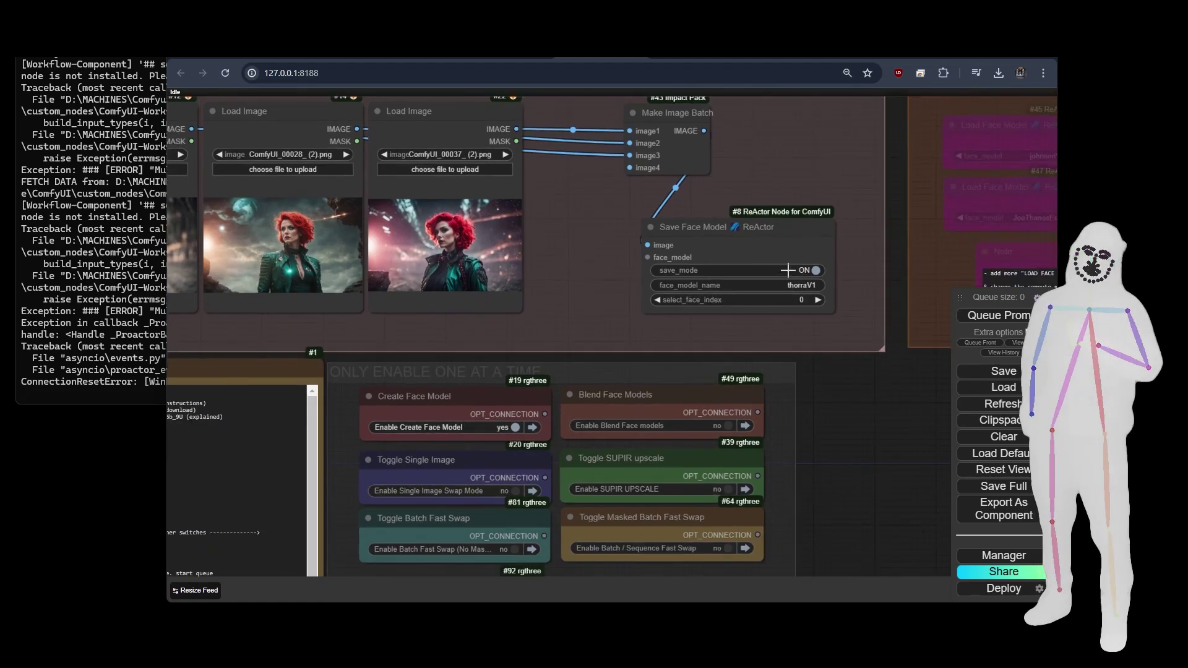
pyautogui.click(740, 258)
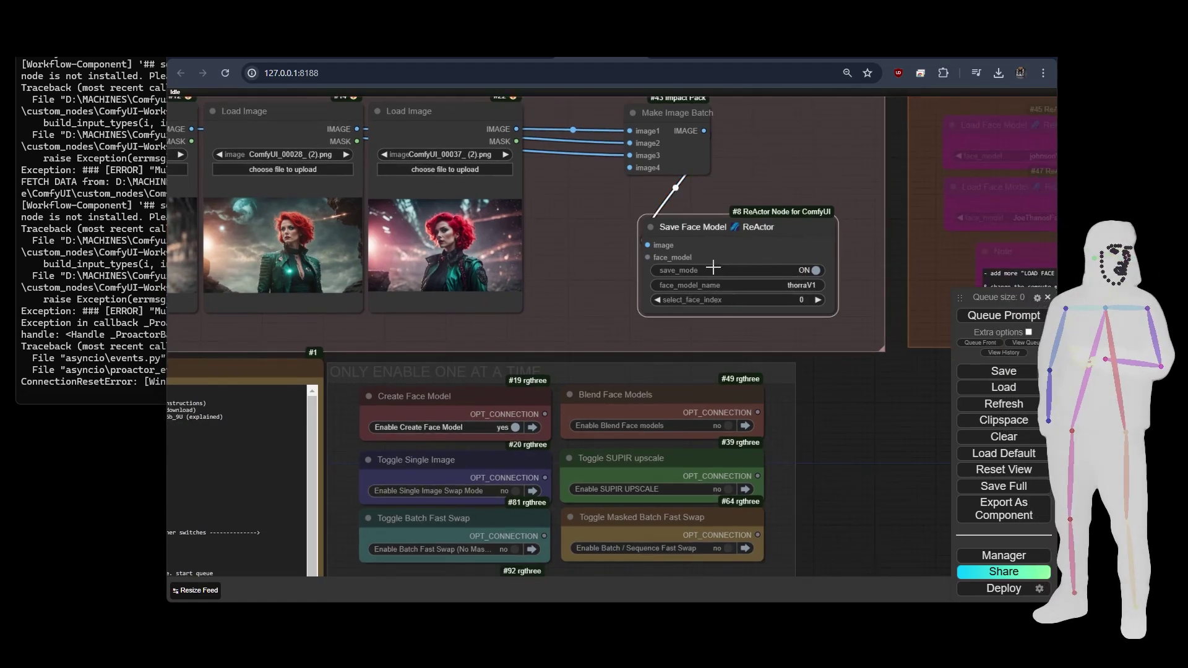
pyautogui.scroll(1, 733, 264)
pyautogui.scroll(2, 732, 264)
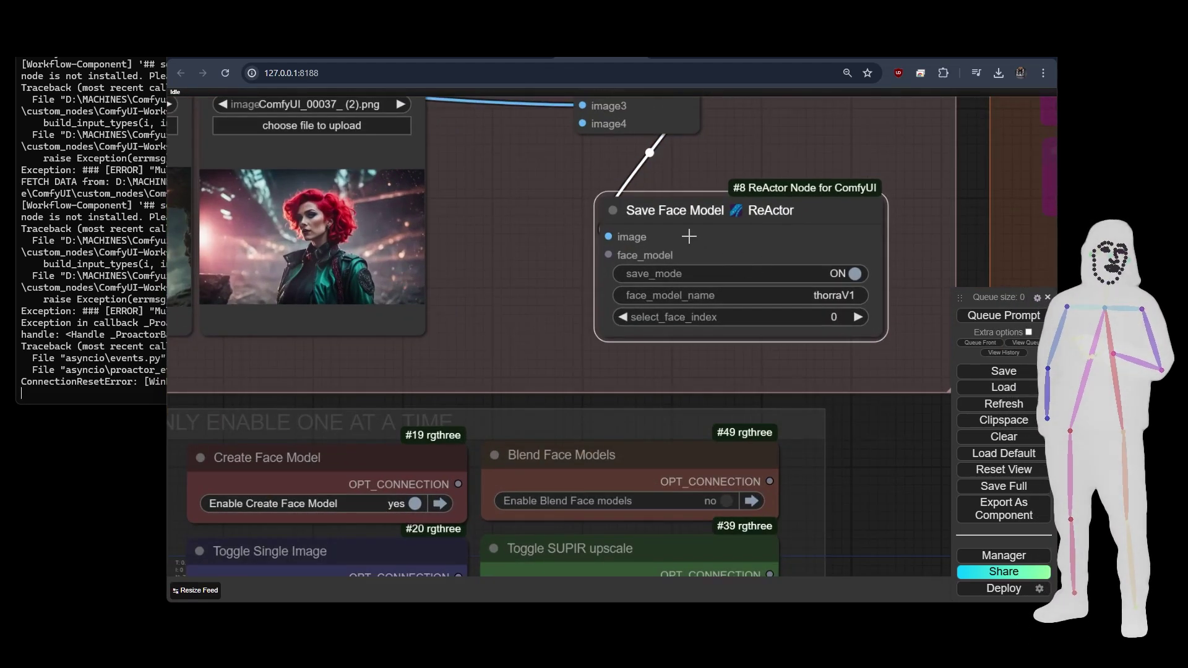
pyautogui.scroll(1, 881, 259)
pyautogui.moveTo(881, 258); pyautogui.dragTo(816, 263)
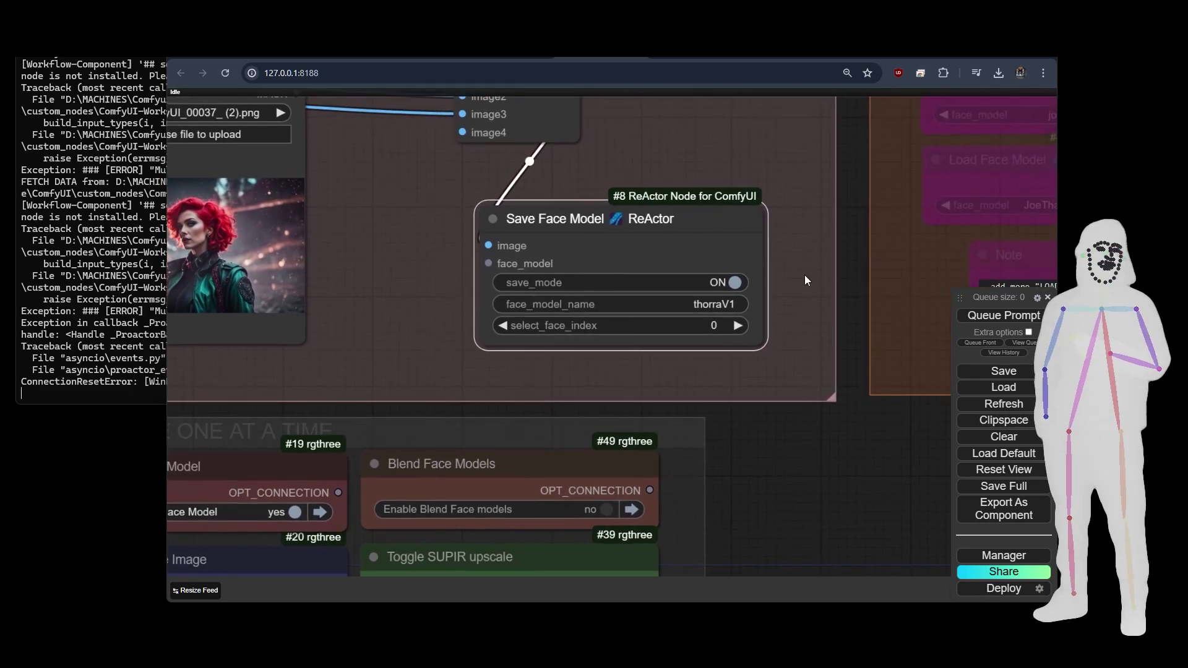
pyautogui.scroll(-5, 806, 291)
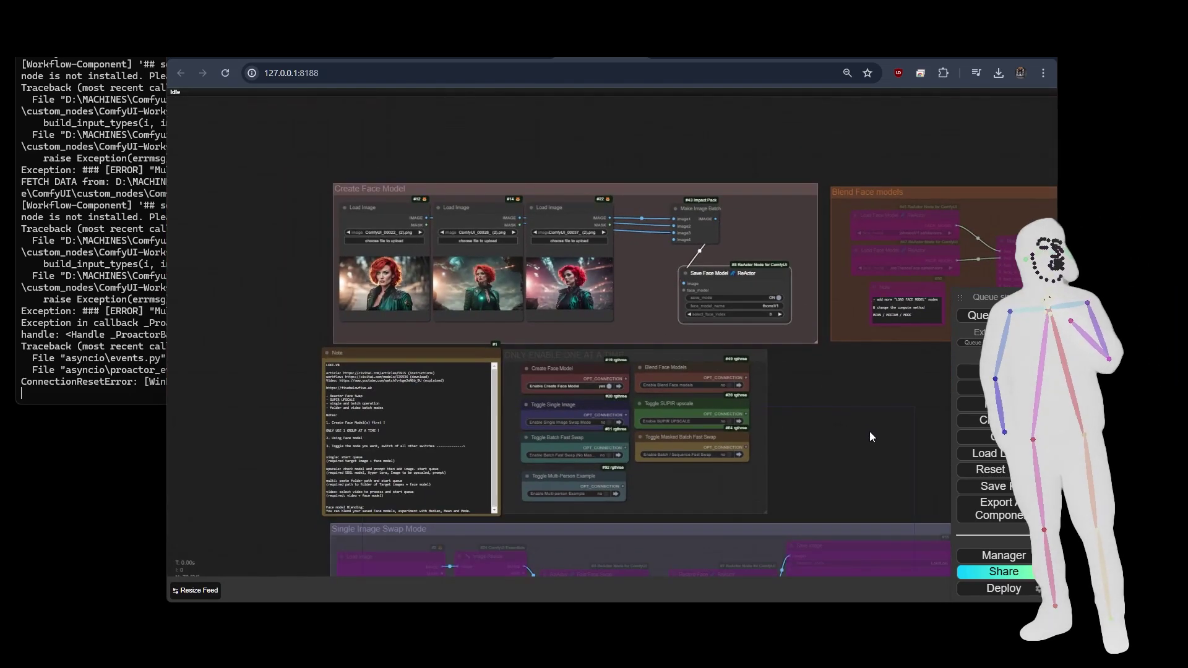
# Step: Pan and zoom across the full face swap workflow overview
pyautogui.scroll(-5, 260, 346)
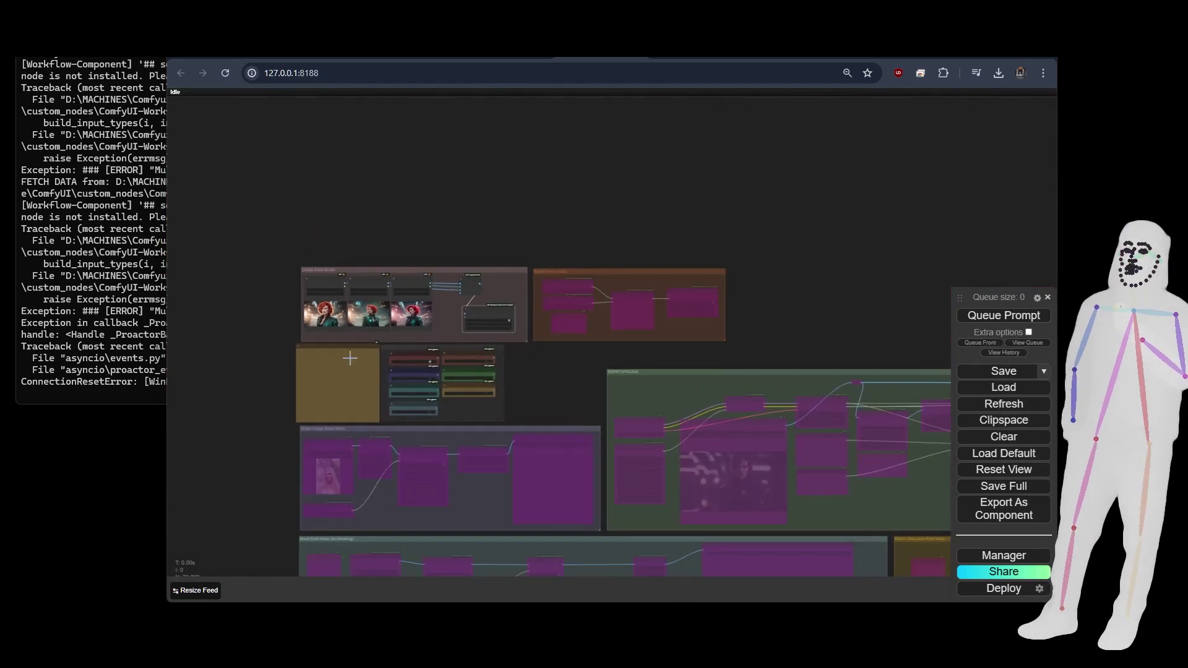
pyautogui.moveTo(807, 333); pyautogui.dragTo(754, 164)
pyautogui.scroll(-2, 748, 161)
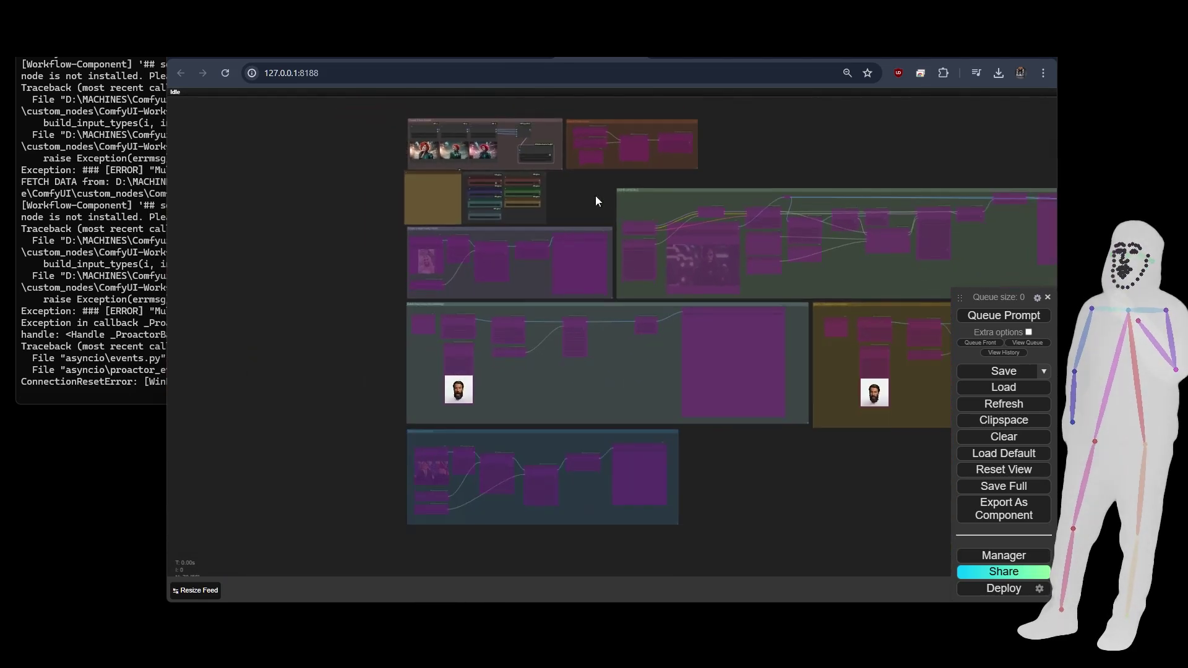
pyautogui.moveTo(596, 196); pyautogui.dragTo(614, 317)
pyautogui.scroll(7, 588, 318)
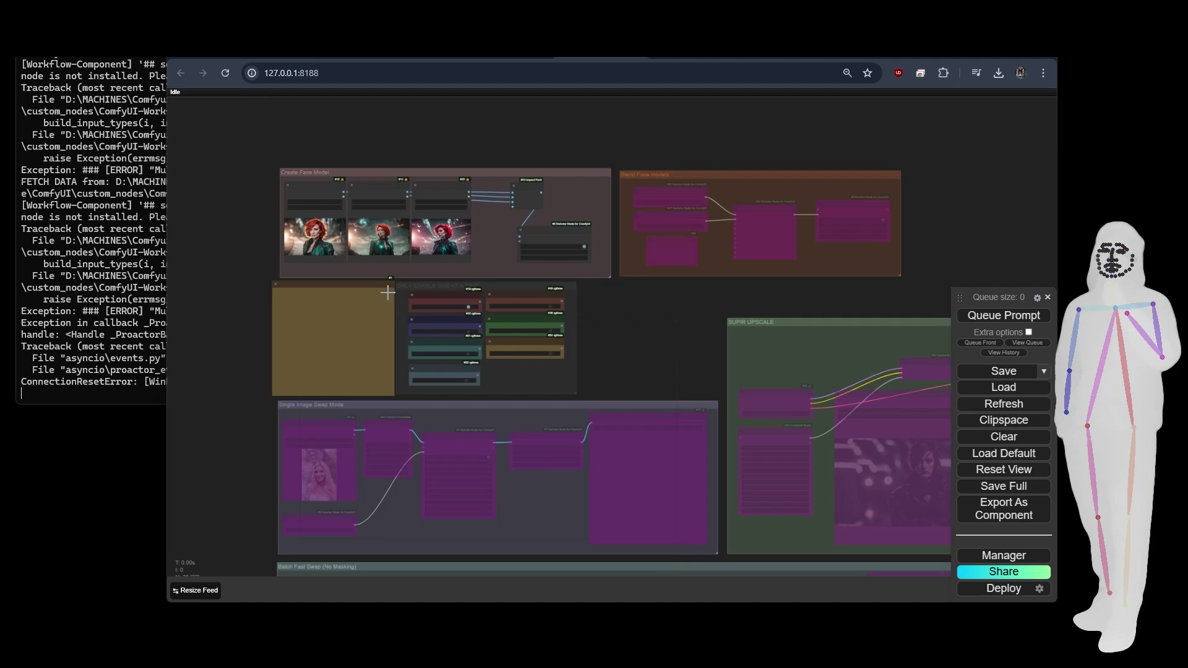
pyautogui.scroll(-5, 227, 200)
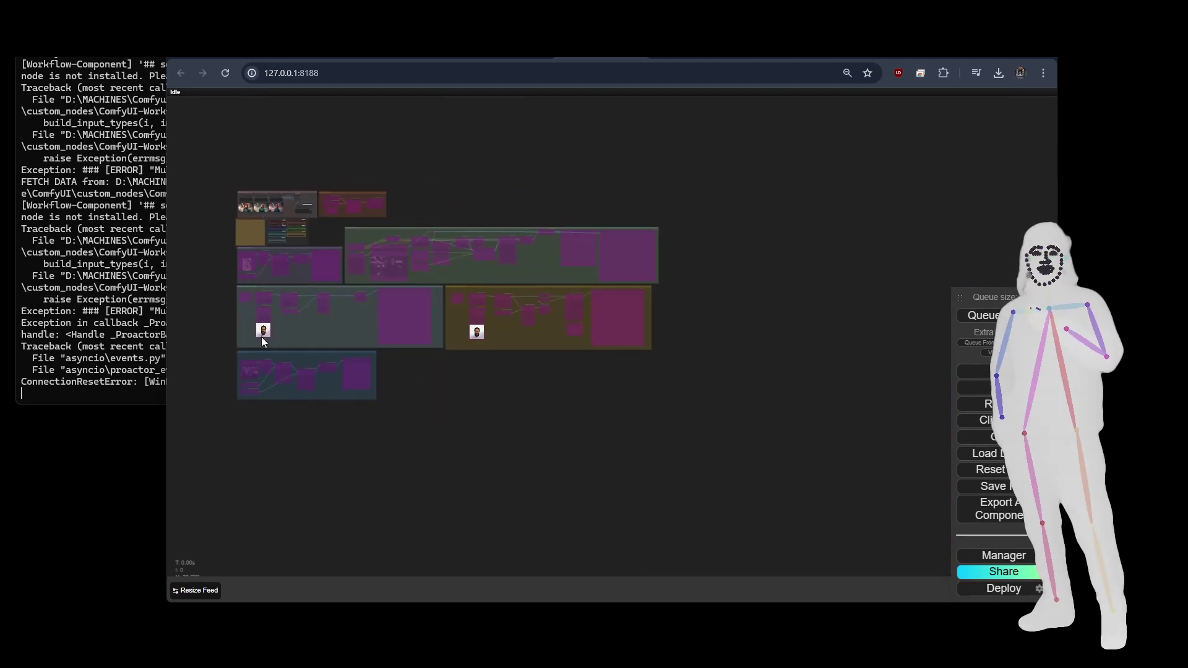
pyautogui.scroll(5, 223, 207)
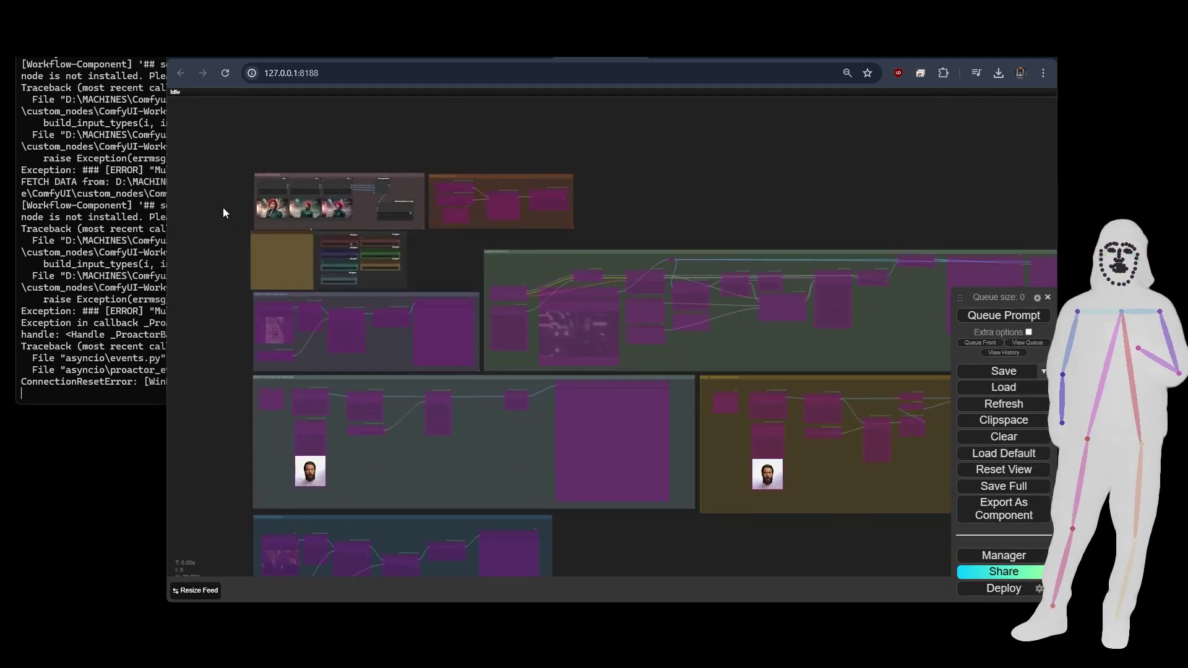
pyautogui.scroll(3, 224, 209)
# Step: Bring the video loader, Batch Face Swap, Create Face Model and Blend Face groups into view
pyautogui.moveTo(213, 503); pyautogui.dragTo(207, 153)
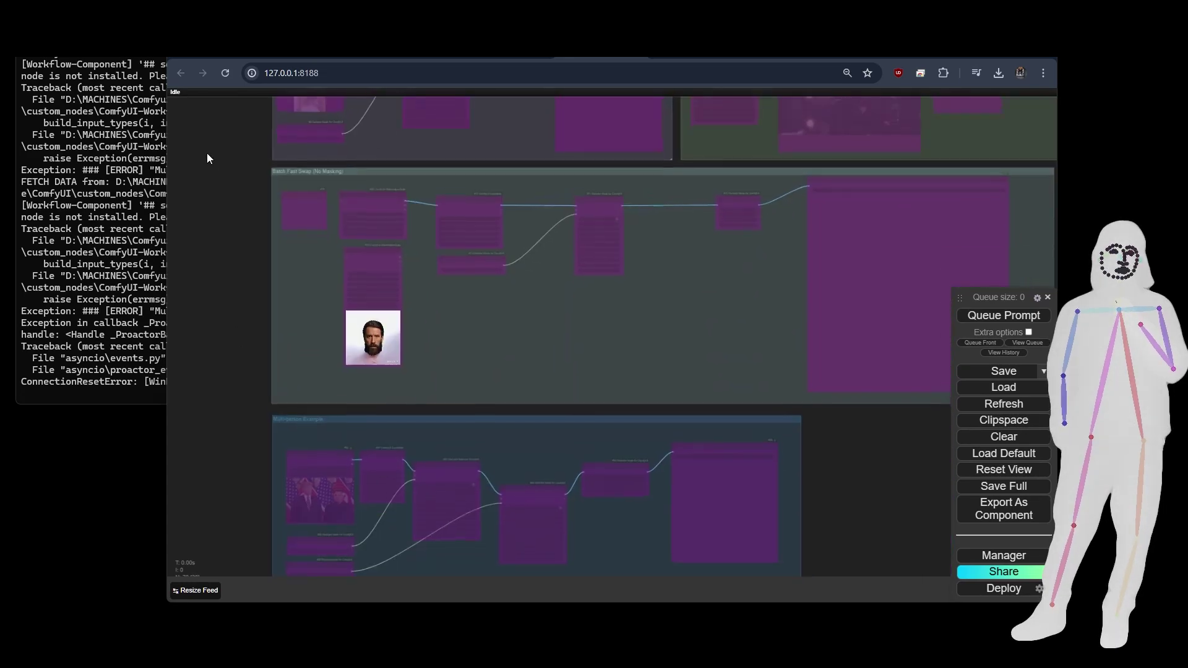
pyautogui.scroll(6, 302, 334)
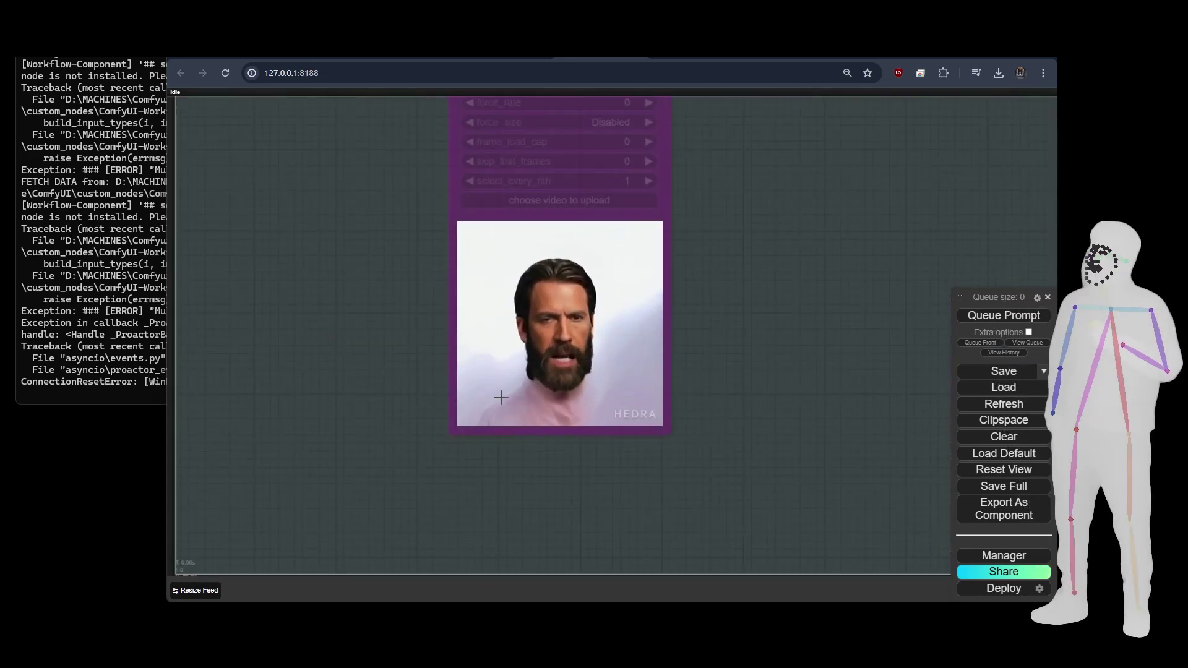
pyautogui.scroll(-6, 575, 369)
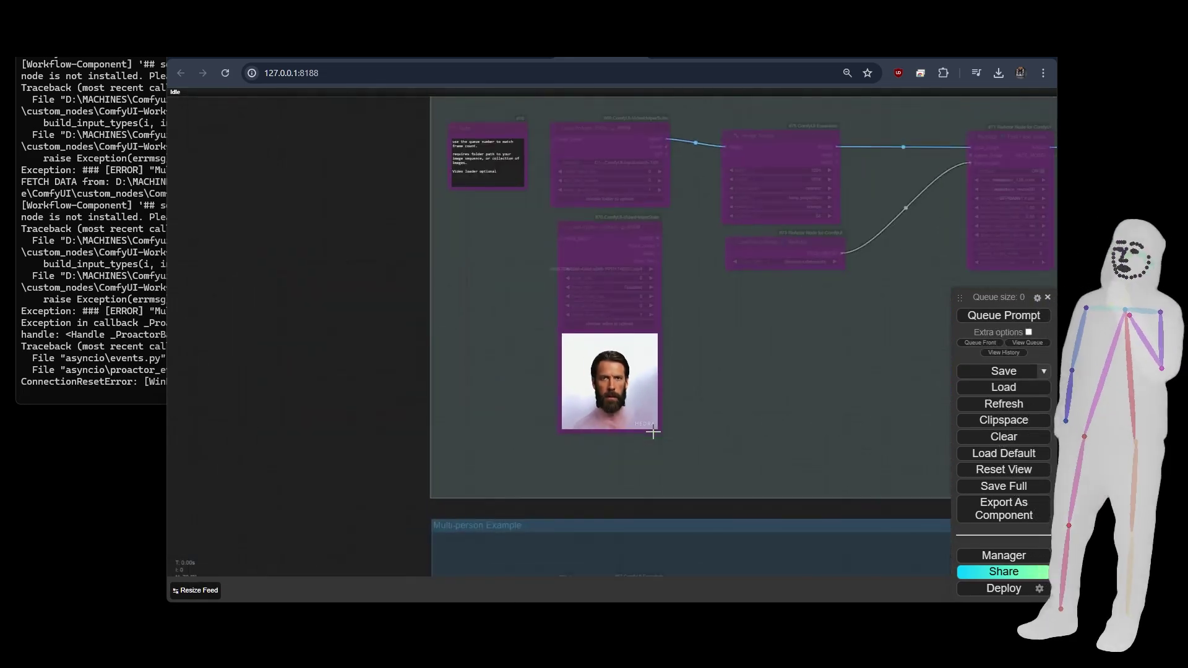
pyautogui.moveTo(456, 262); pyautogui.dragTo(197, 430)
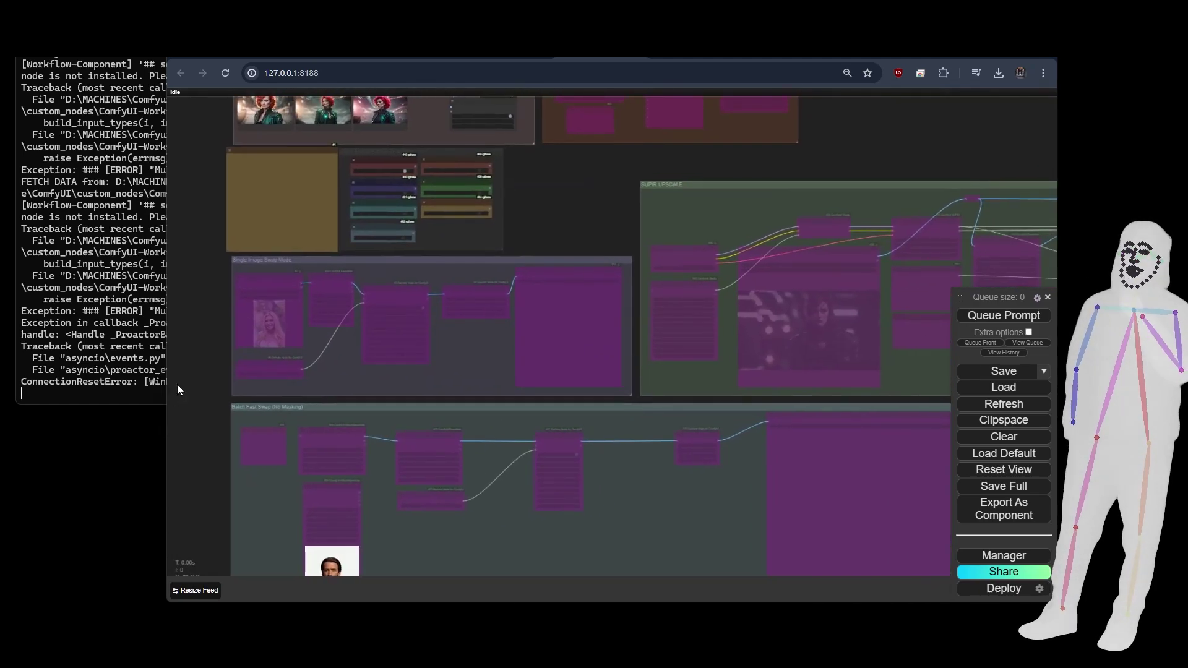
pyautogui.moveTo(202, 245); pyautogui.dragTo(192, 277)
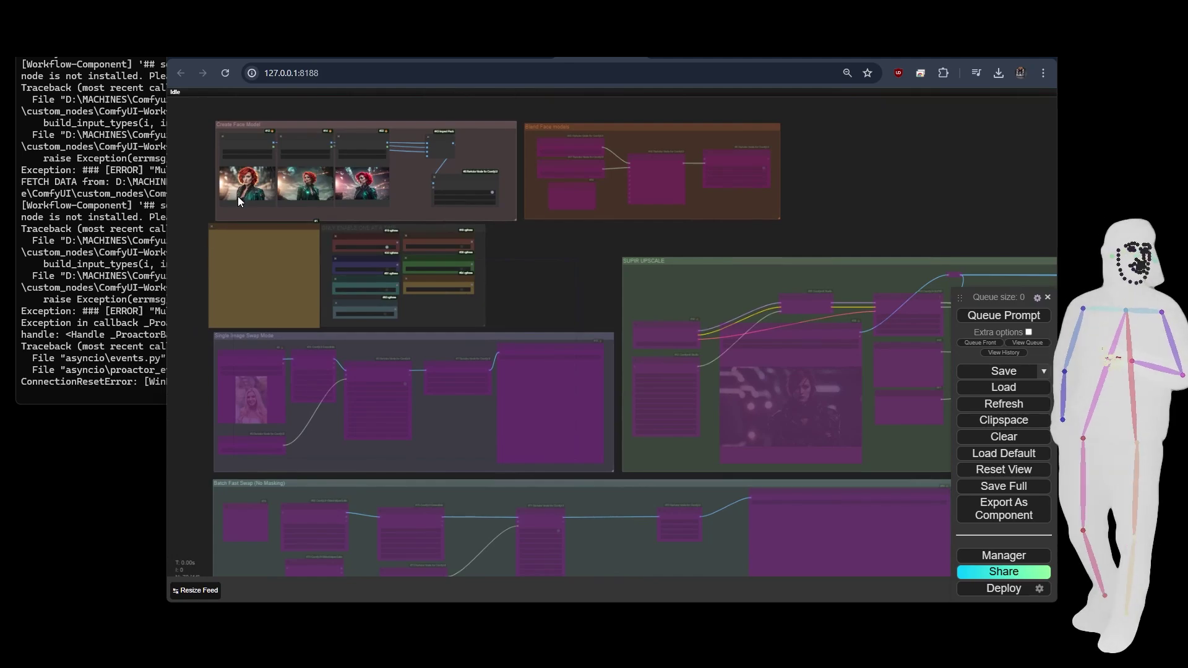
pyautogui.click(232, 58)
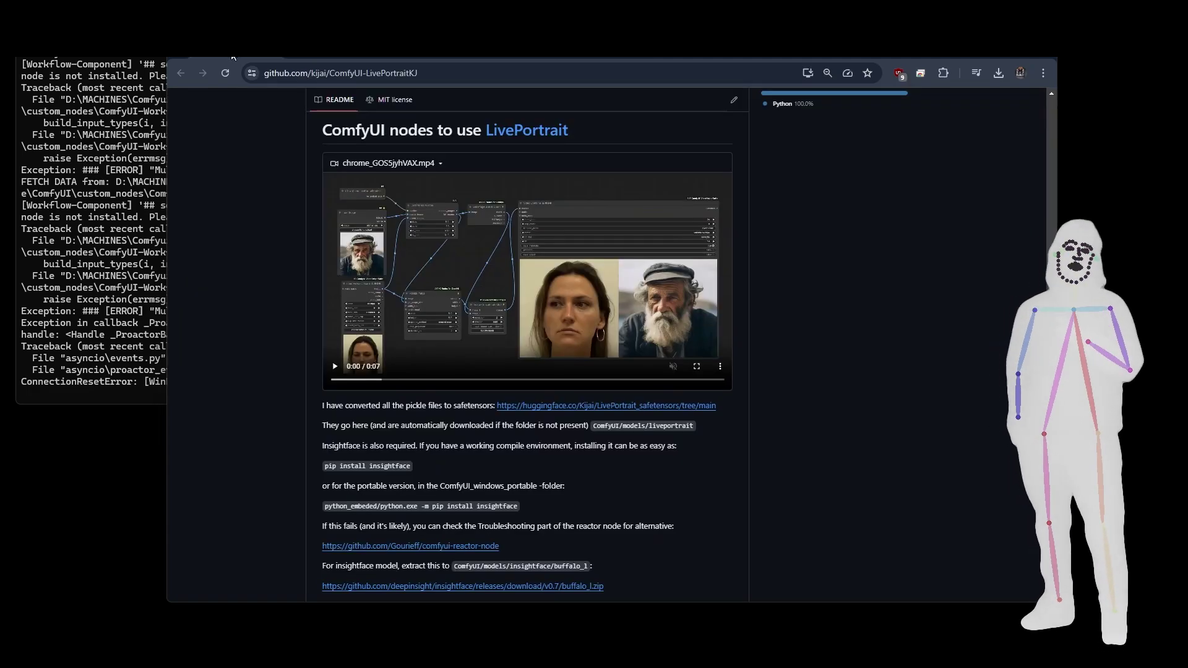
pyautogui.scroll(7, 353, 187)
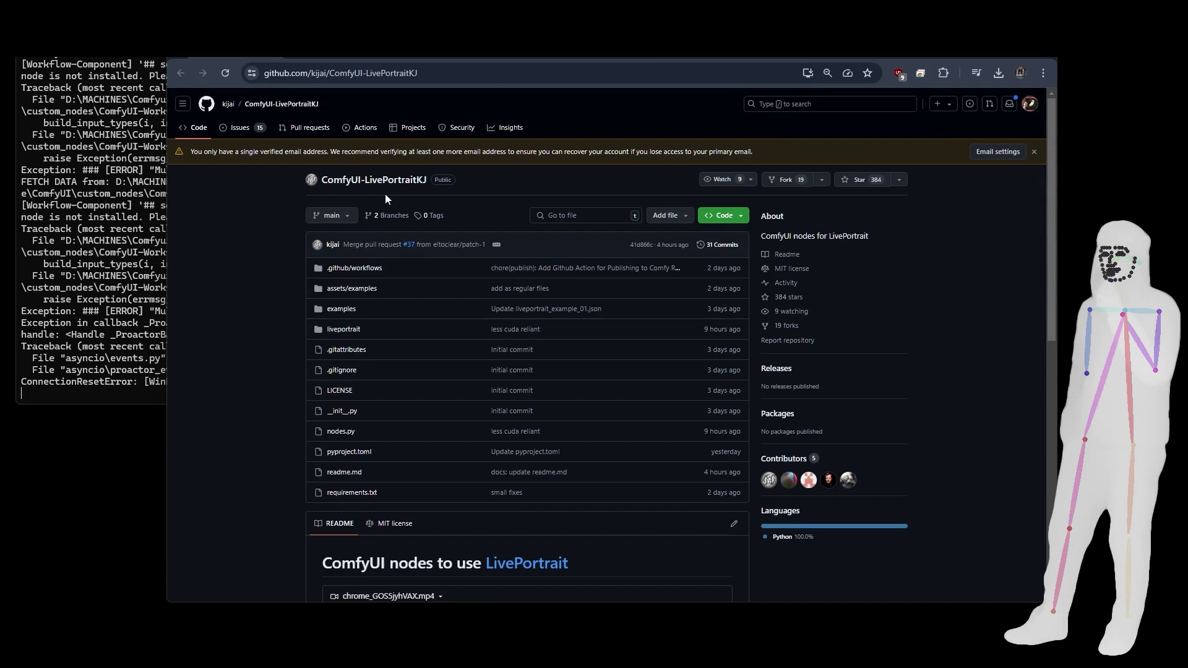
pyautogui.scroll(-4, 588, 192)
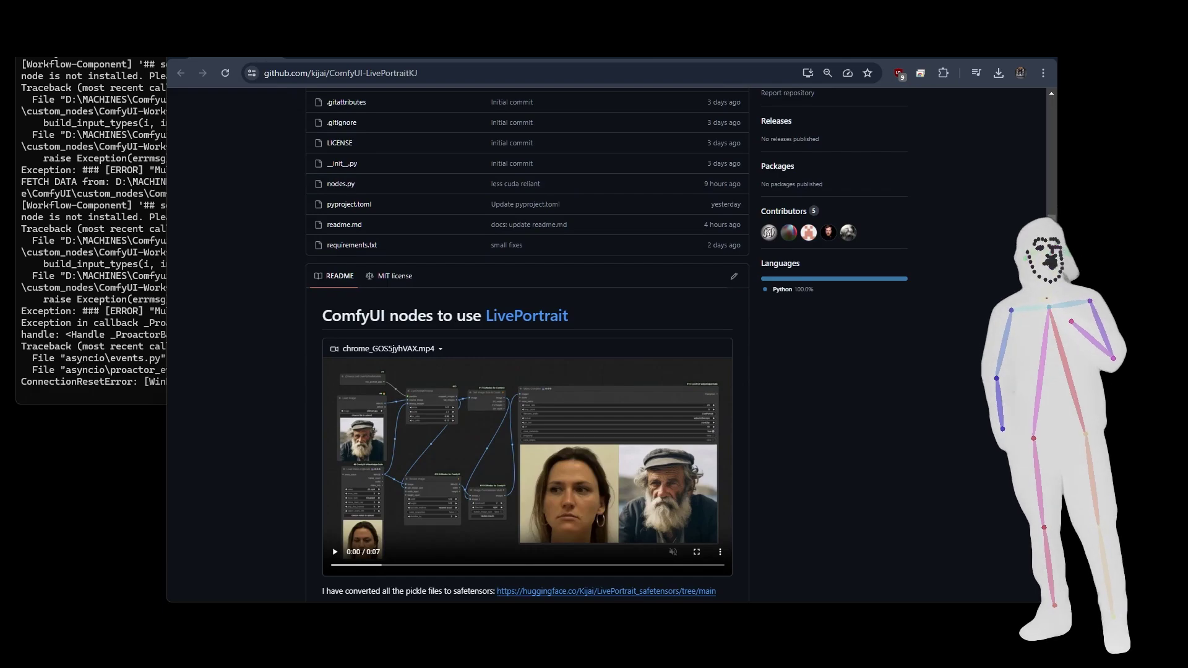
# Step: Open the Loki-LivePortrait folder and review Loki-LivePortrait.json, inputVideo.mp4 and tpose-SHD_00004_.png
pyautogui.hotkey('alt', 'Tab')
pyautogui.moveTo(148, 112); pyautogui.dragTo(551, 127)
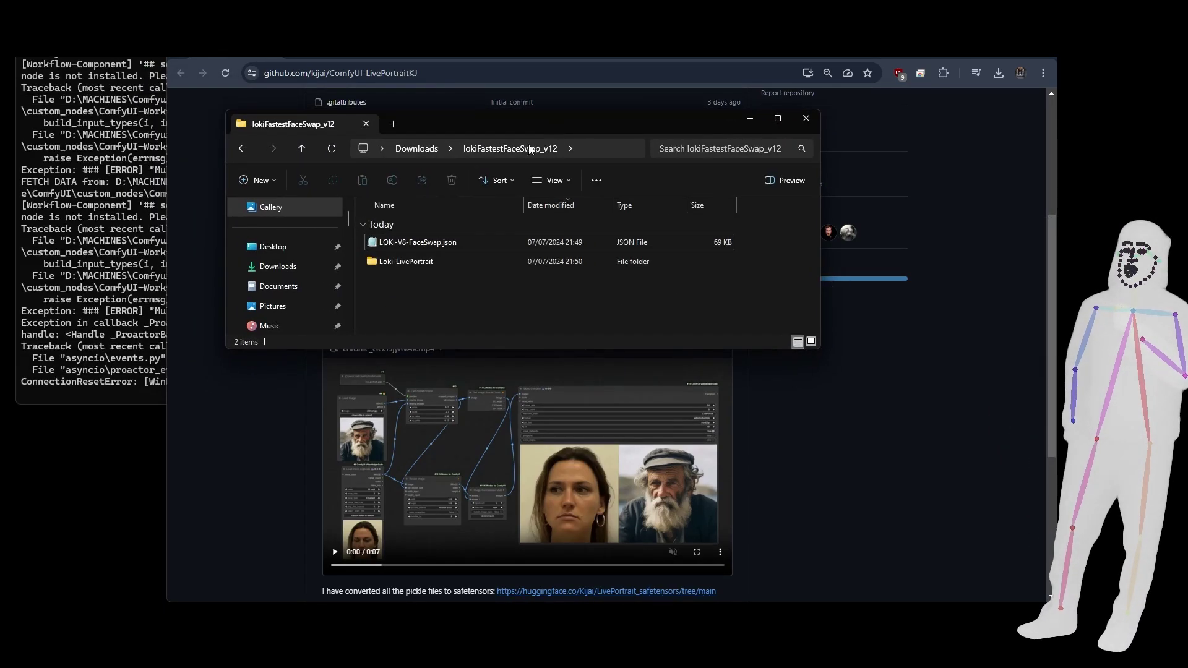
pyautogui.doubleClick(395, 263)
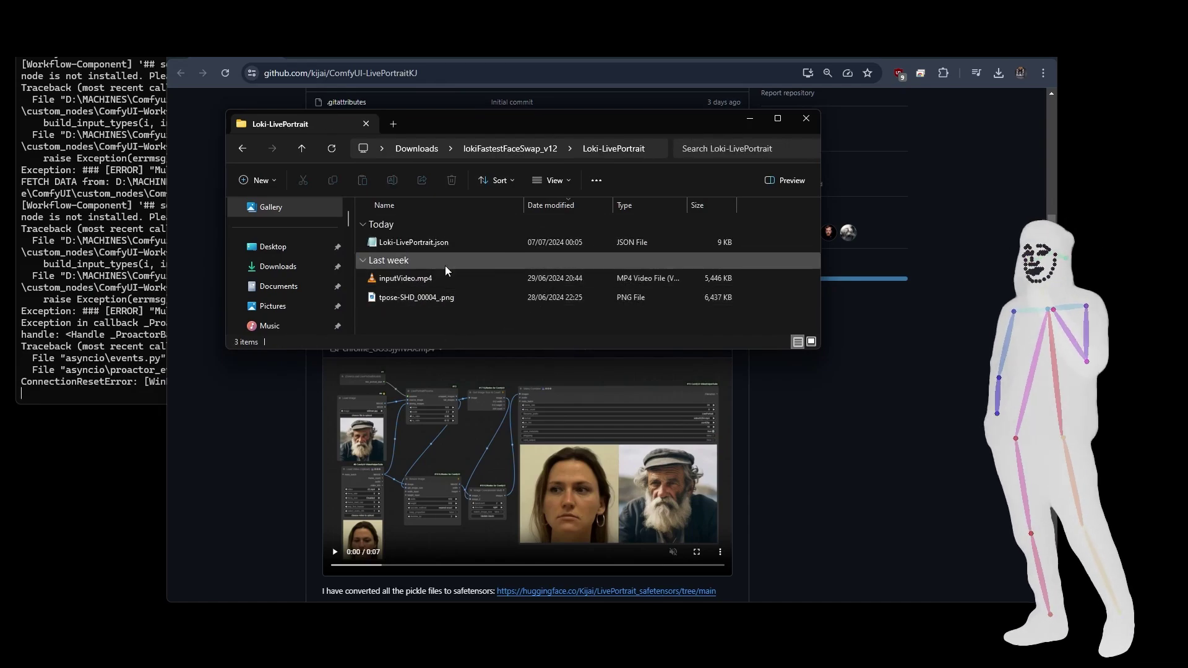
pyautogui.click(422, 249)
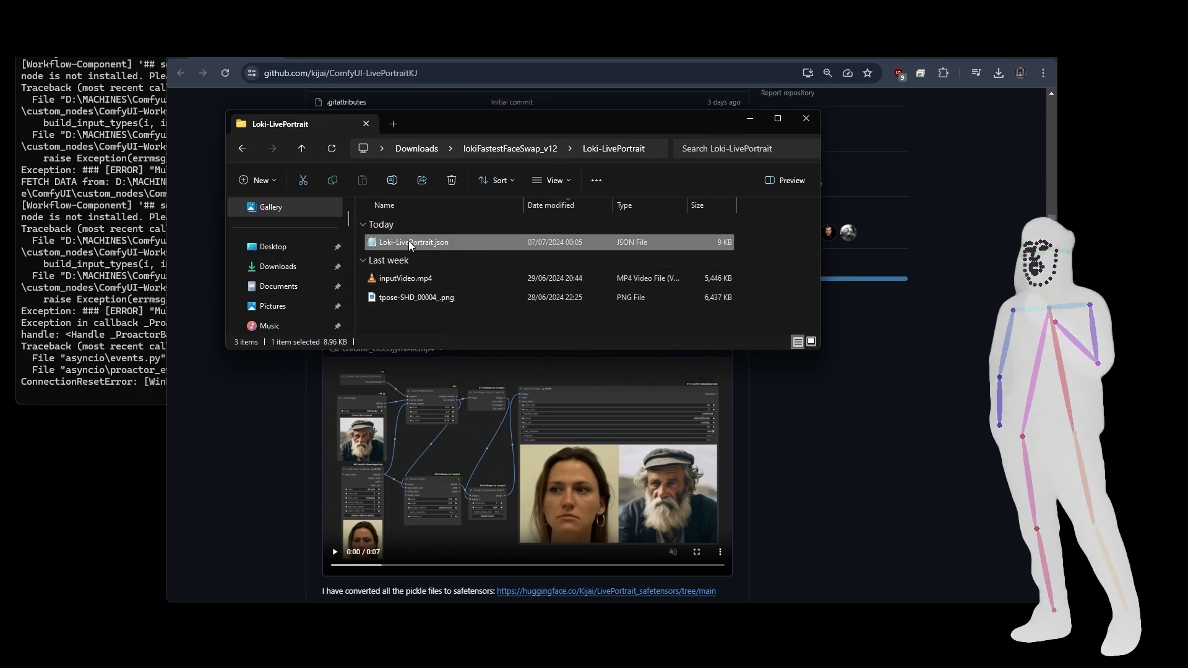
pyautogui.click(414, 278)
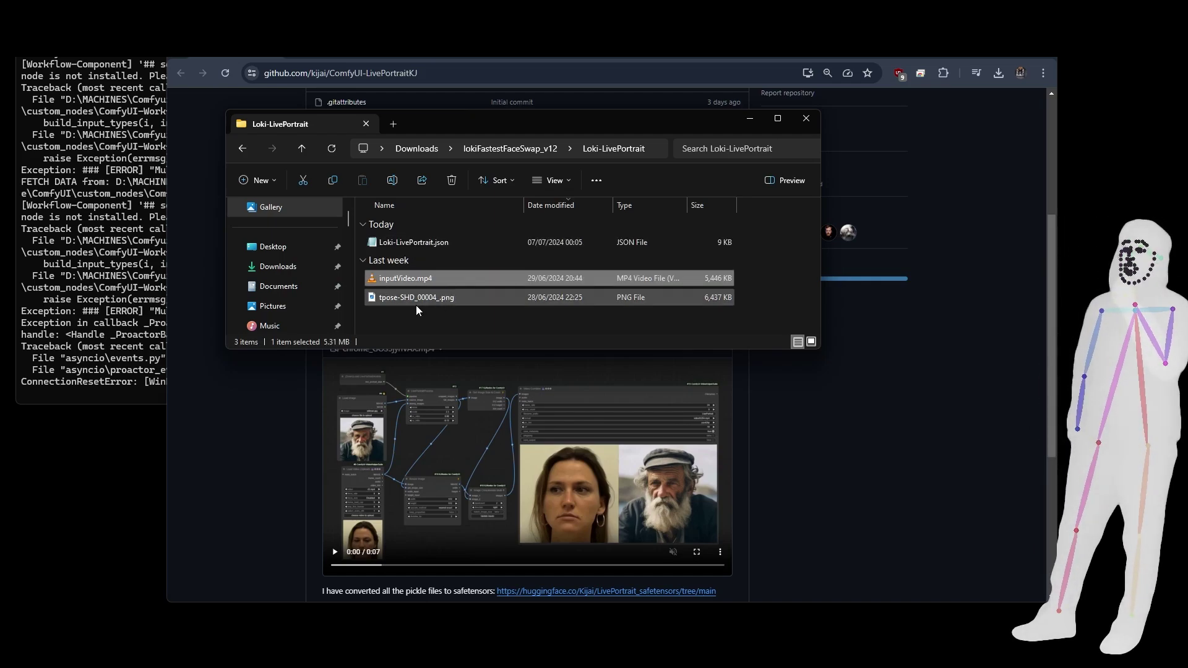
pyautogui.click(422, 300)
pyautogui.moveTo(415, 302)
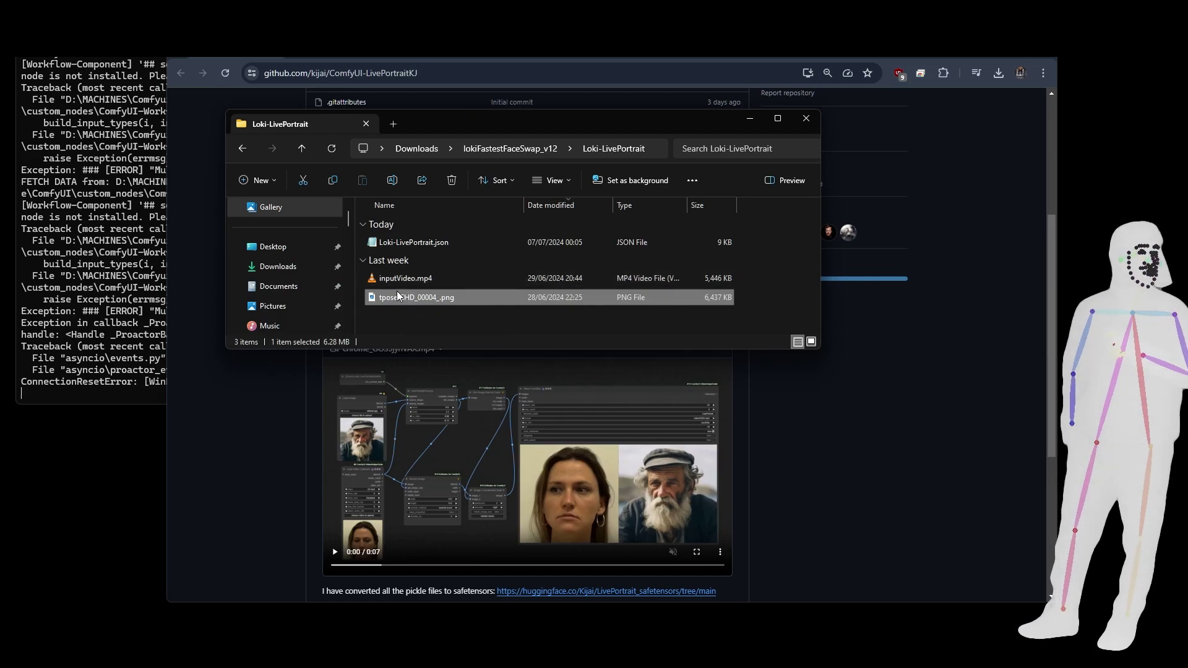
pyautogui.click(404, 244)
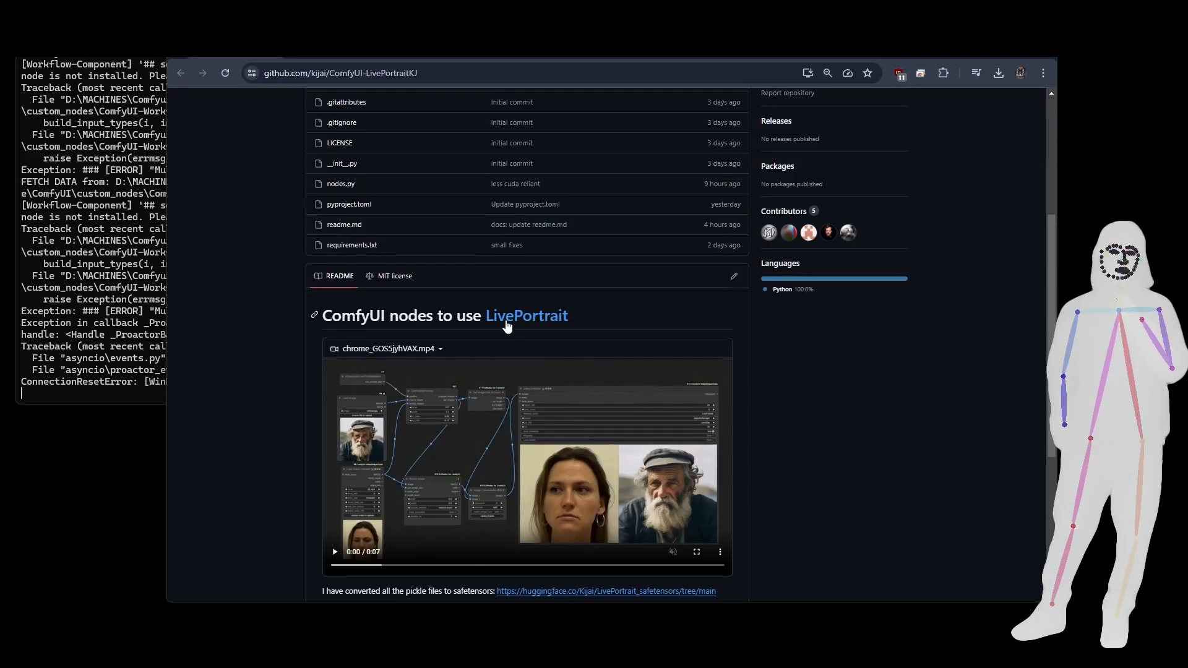
# Step: Scroll the LivePortraitKJ README to the pip install insightface and buffalo_l model notes
pyautogui.scroll(-3, 490, 450)
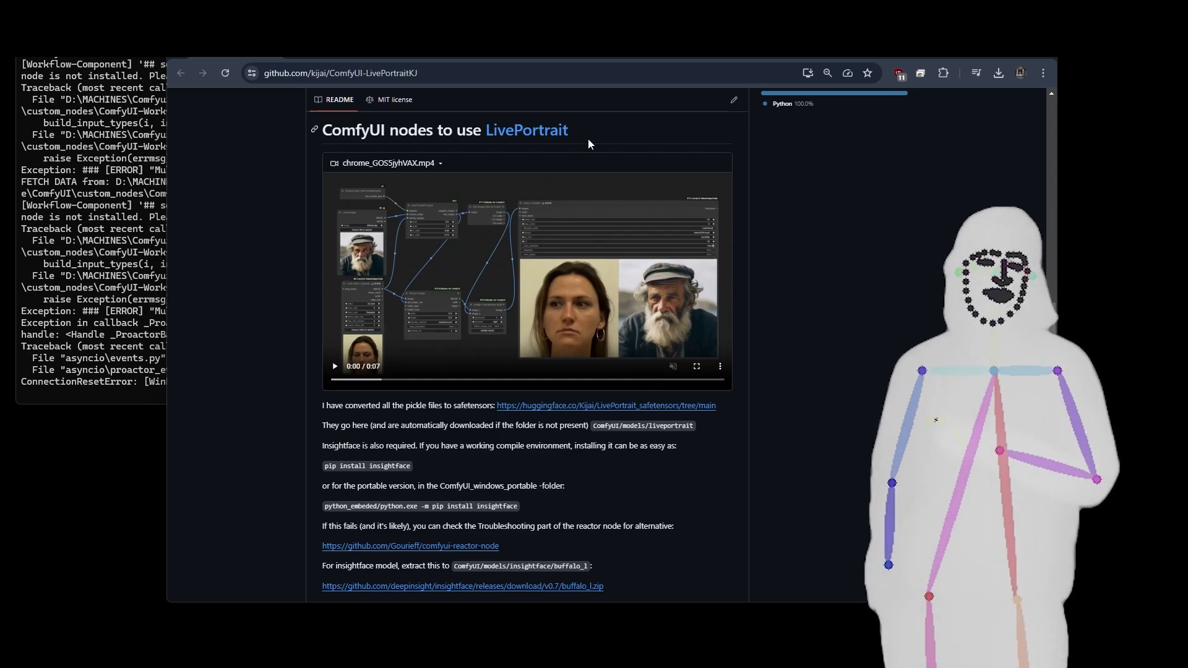
# Step: Paste the Hugging Face LivePortrait_safetensors URL into the address bar and load it
pyautogui.hotkey('ctrl', 'l')
pyautogui.write('https://huggingface.co/Kijai/LivePortrait_safetensors/tree/main')
pyautogui.press('Return')
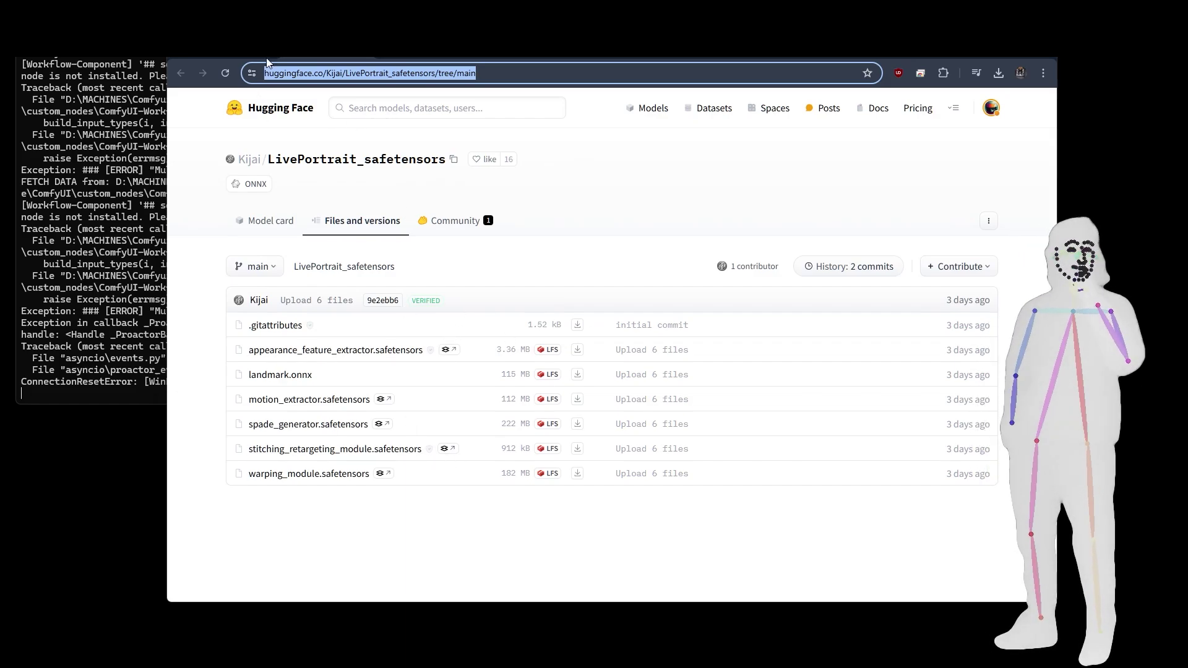
# Step: Read Civitai's Models required section and the Gyazo capture of the liveportrait models folder
pyautogui.hotkey('ctrl', 'Tab')
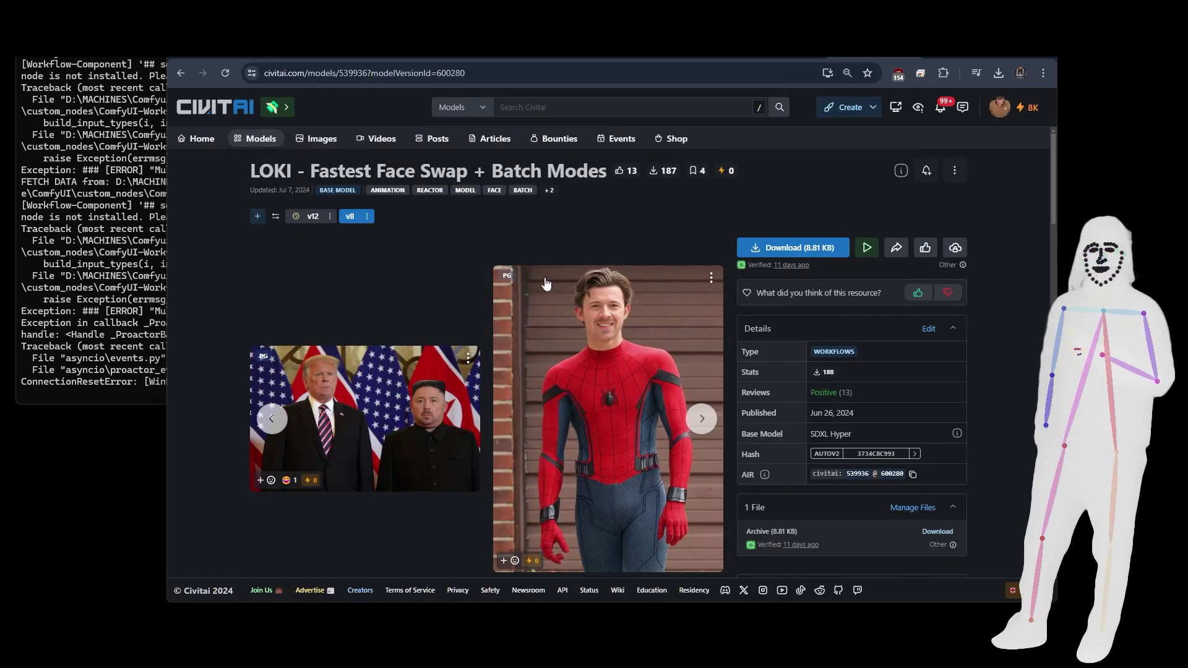
pyautogui.scroll(-6, 521, 250)
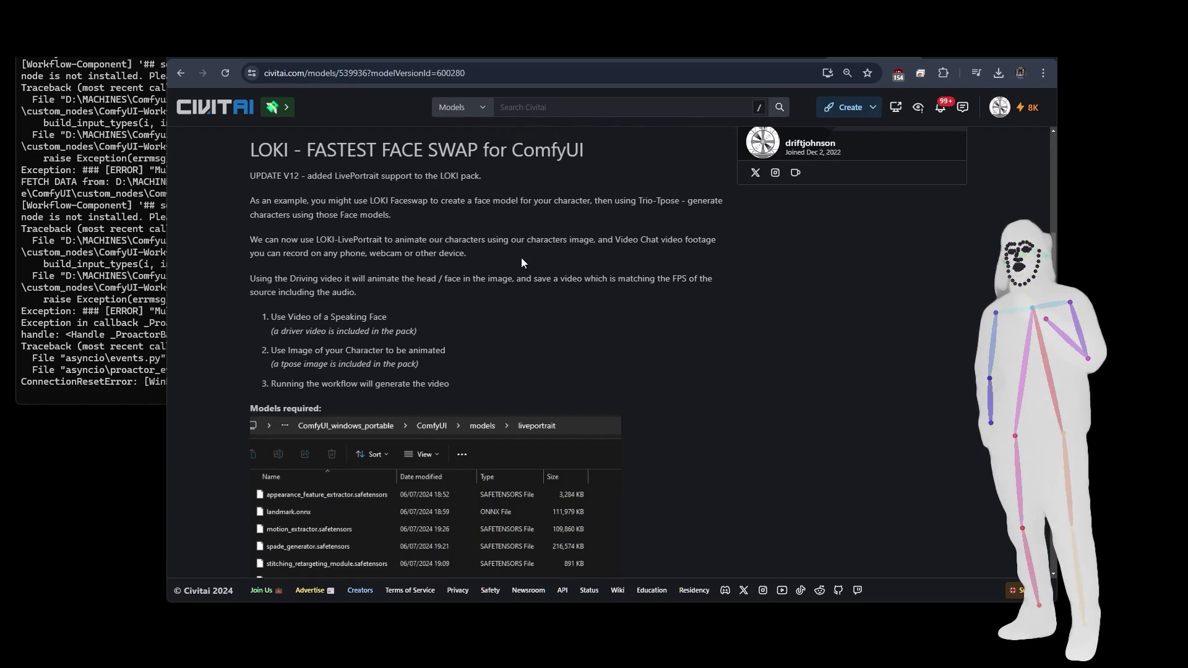
pyautogui.scroll(-3, 518, 259)
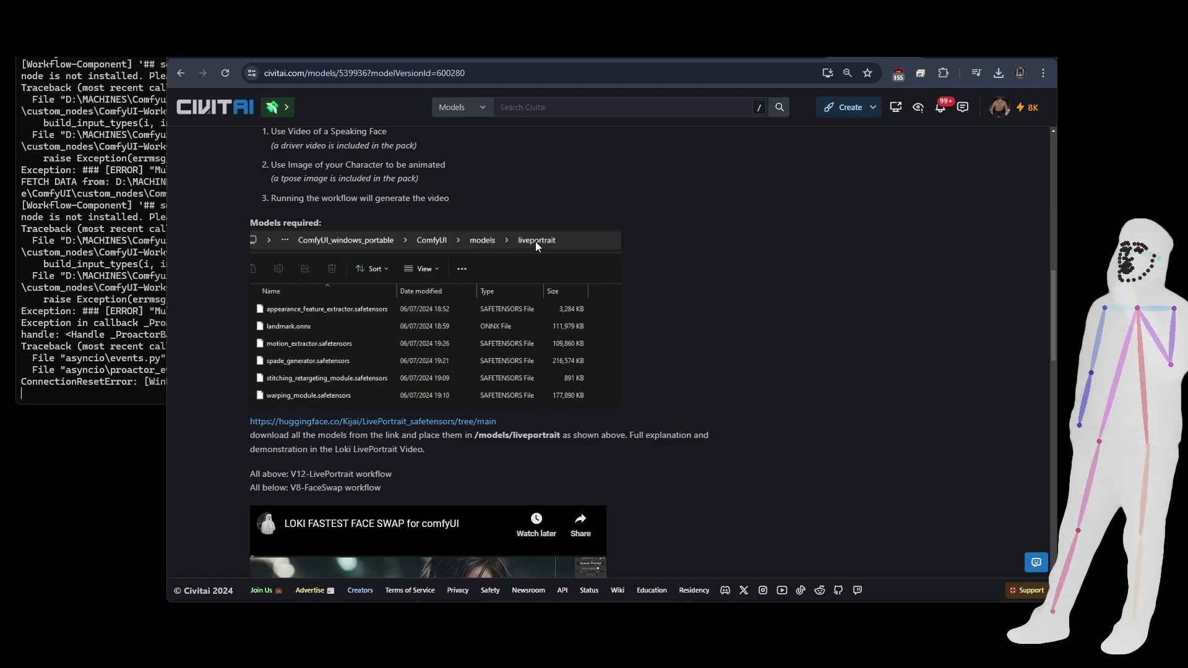
pyautogui.click(420, 57)
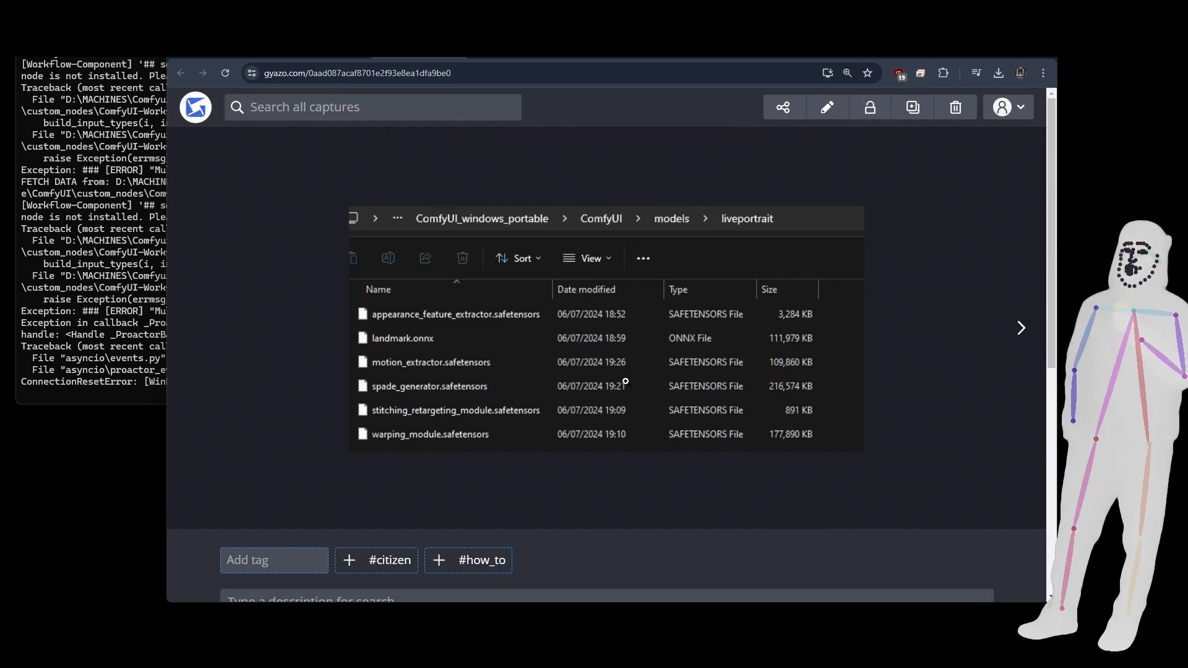
pyautogui.hotkey('ctrl', 'Tab')
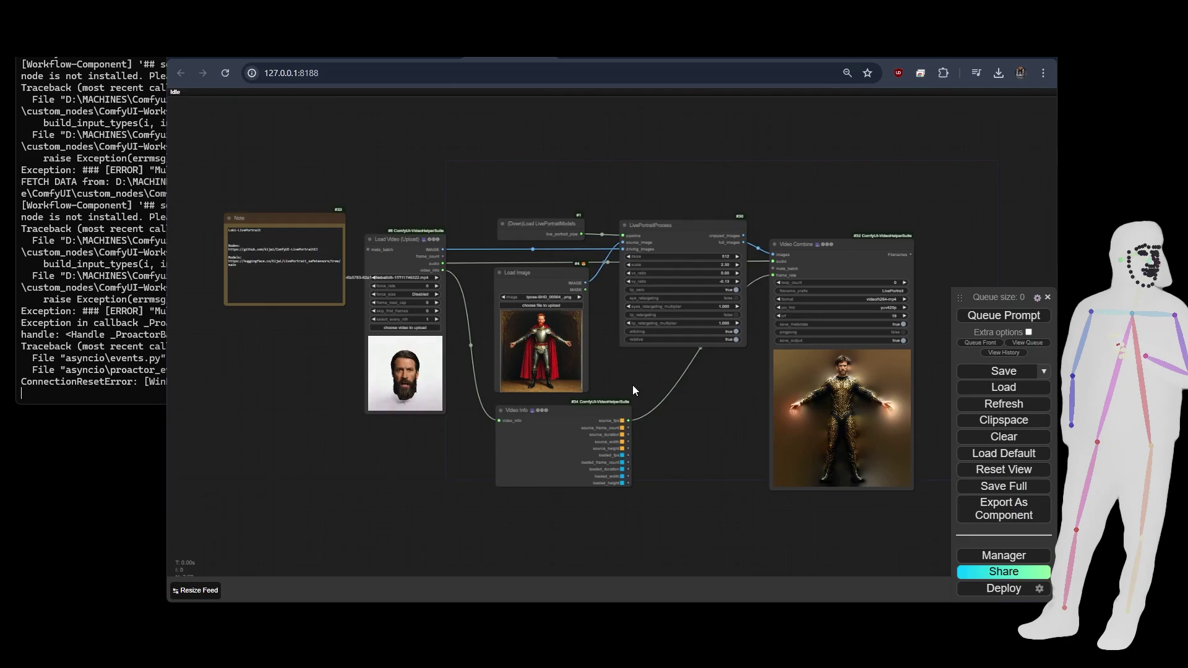
# Step: Go full-screen and move the Video Info node (#34) just below Load Image
pyautogui.press('F11')
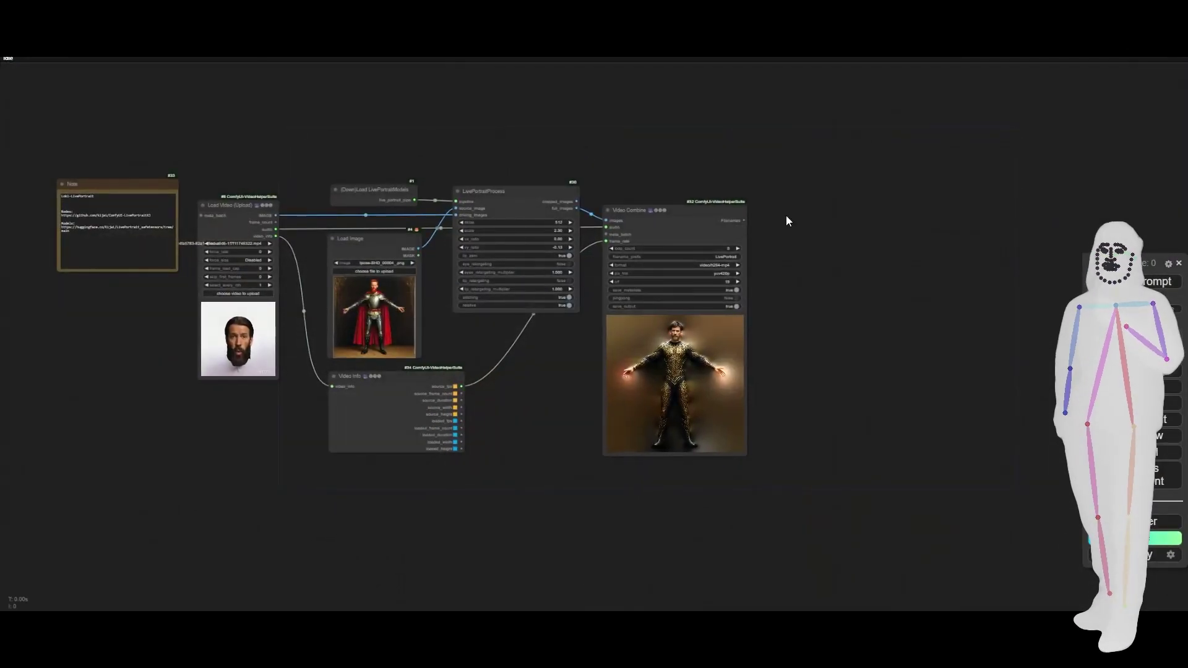
pyautogui.scroll(3, 303, 294)
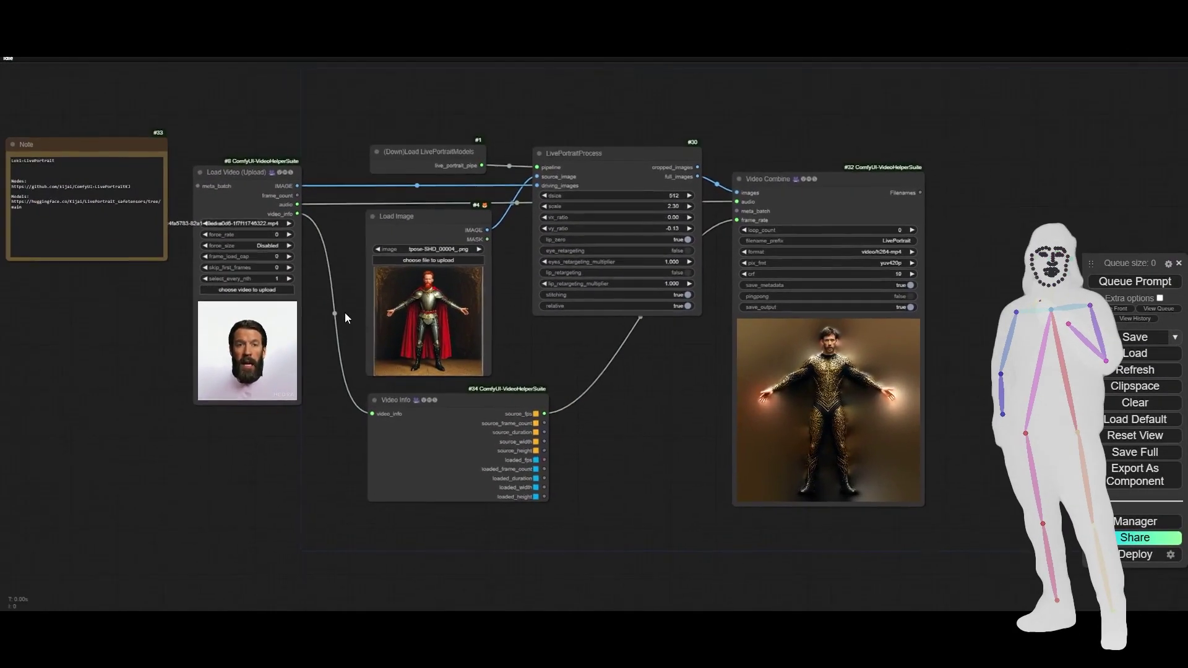
pyautogui.moveTo(397, 334); pyautogui.dragTo(380, 334)
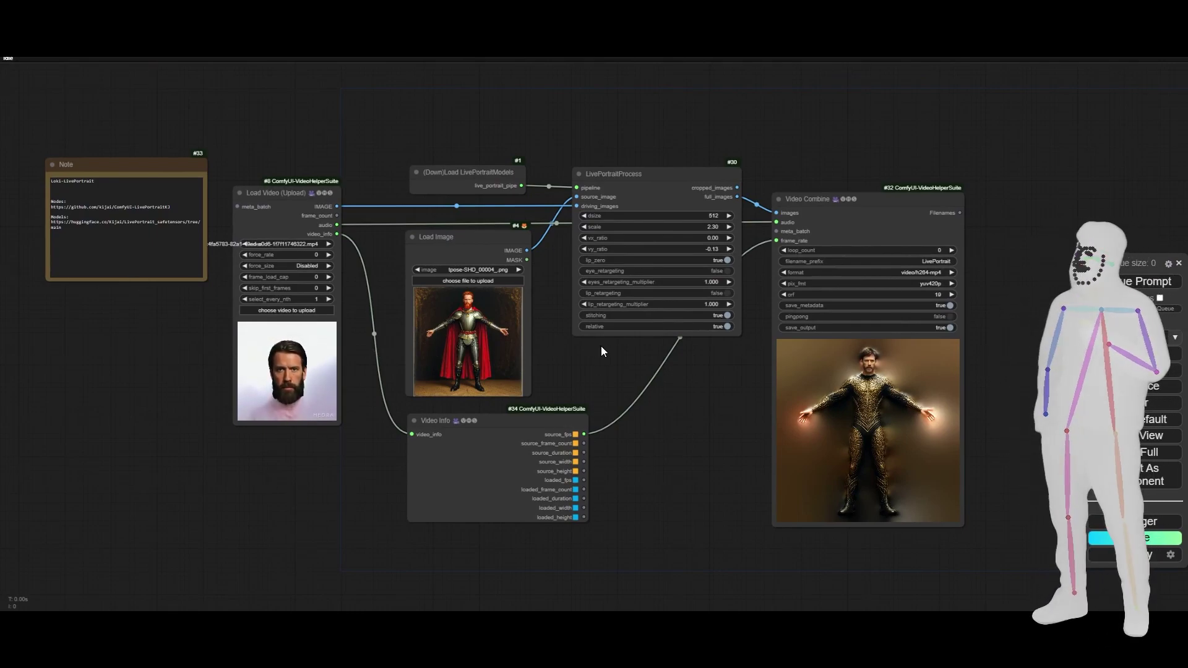
pyautogui.moveTo(471, 430)
pyautogui.mouseDown()
pyautogui.moveTo(531, 477)
pyautogui.moveTo(458, 475)
pyautogui.moveTo(477, 426)
pyautogui.mouseUp()
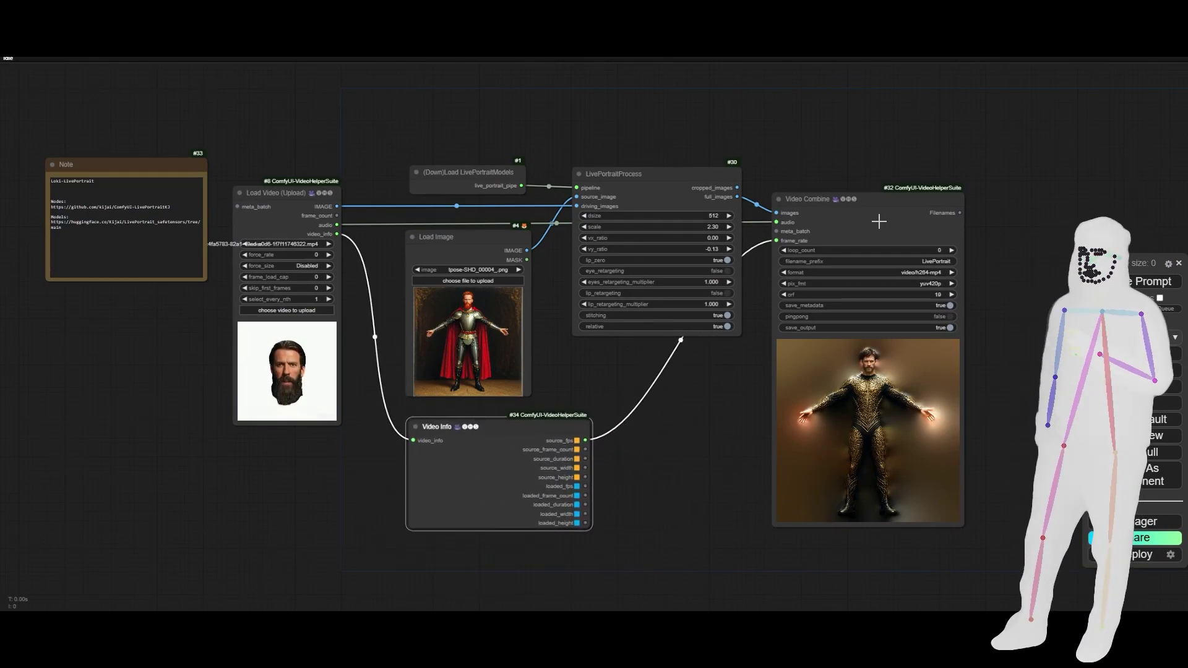
pyautogui.moveTo(480, 422)
pyautogui.mouseDown()
pyautogui.moveTo(440, 471)
pyautogui.moveTo(482, 416)
pyautogui.mouseUp()
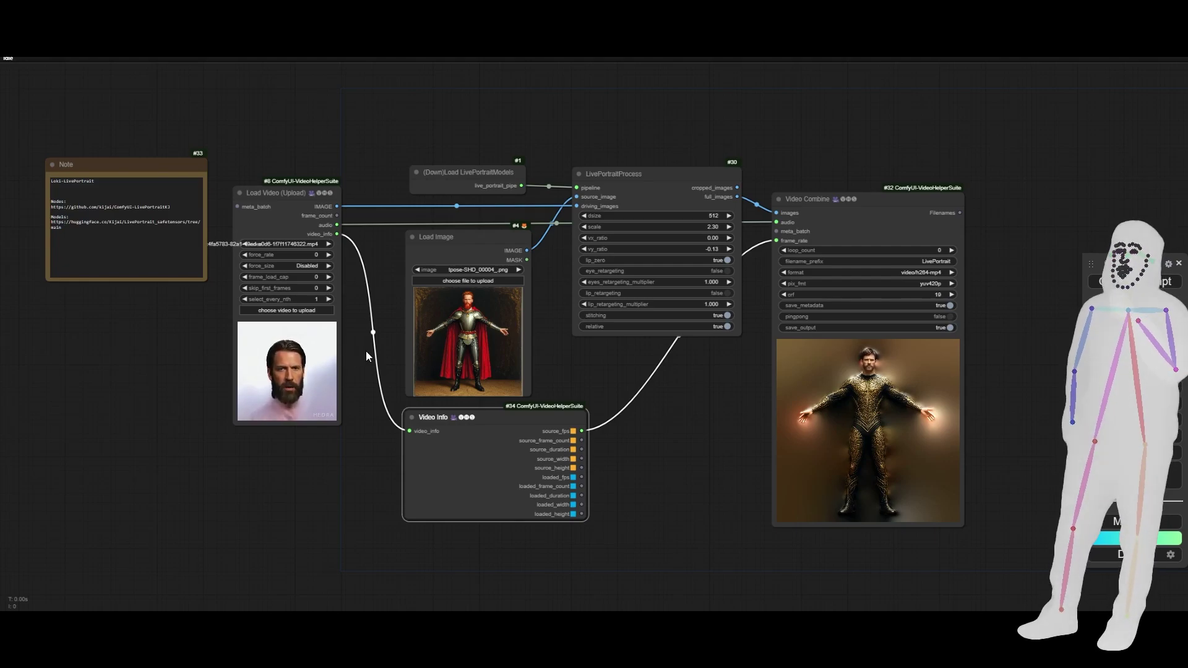
pyautogui.scroll(5, 279, 229)
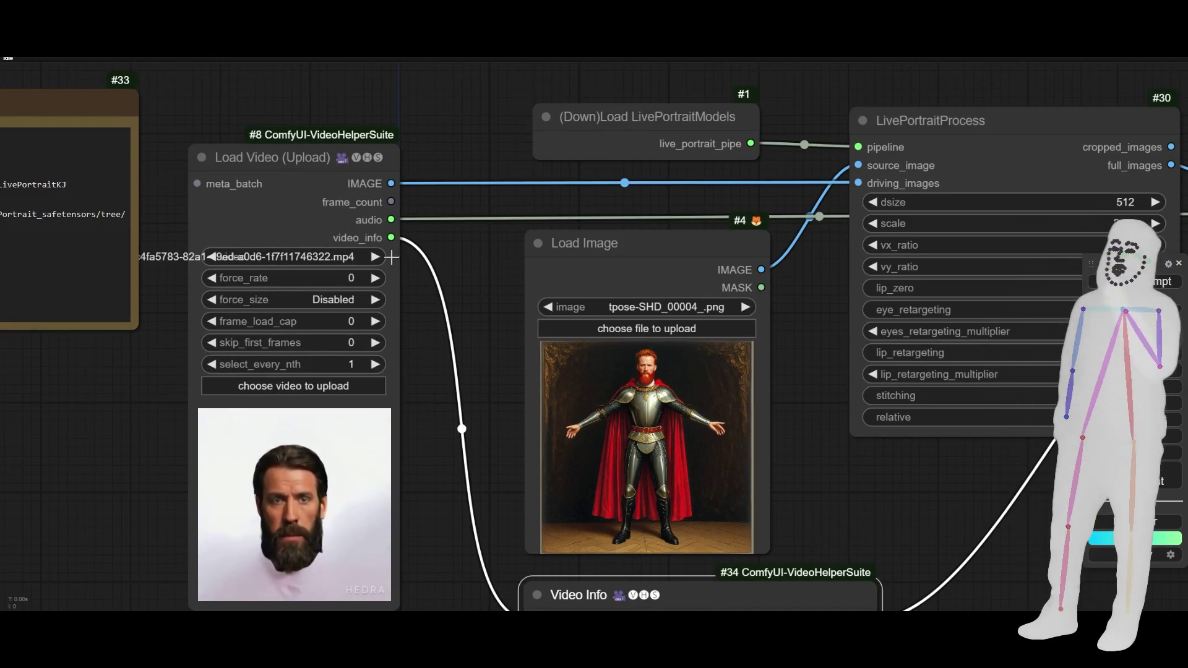
pyautogui.moveTo(479, 445); pyautogui.dragTo(428, 417)
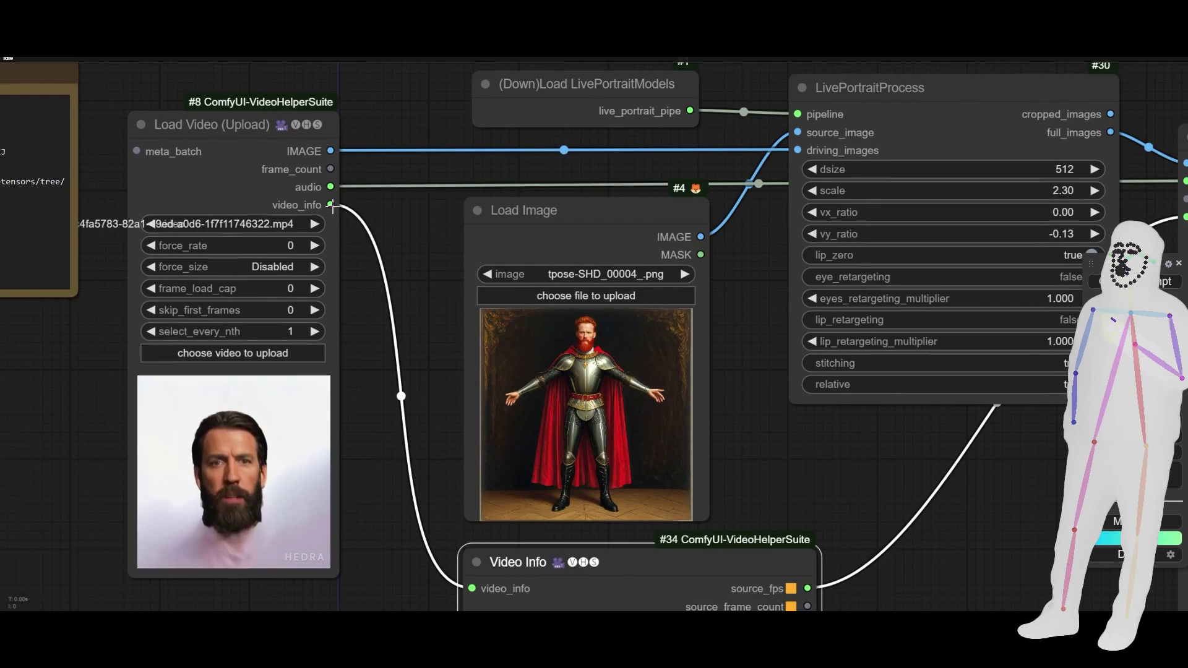
pyautogui.moveTo(448, 594); pyautogui.dragTo(325, 449)
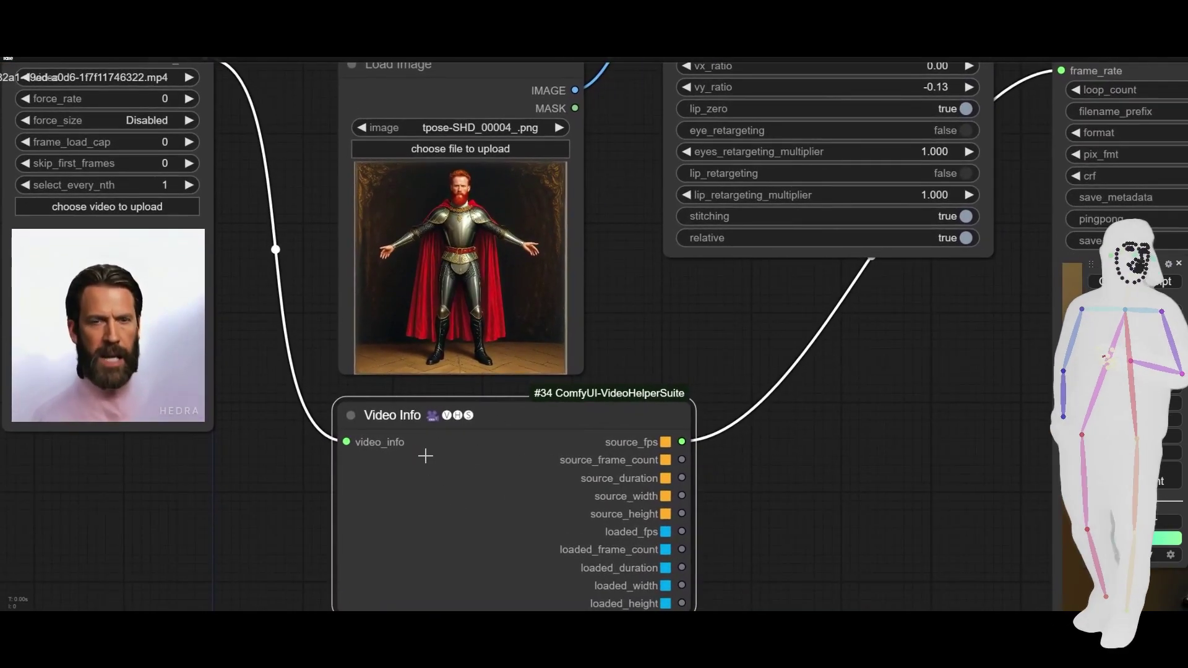
pyautogui.moveTo(425, 456); pyautogui.dragTo(339, 387)
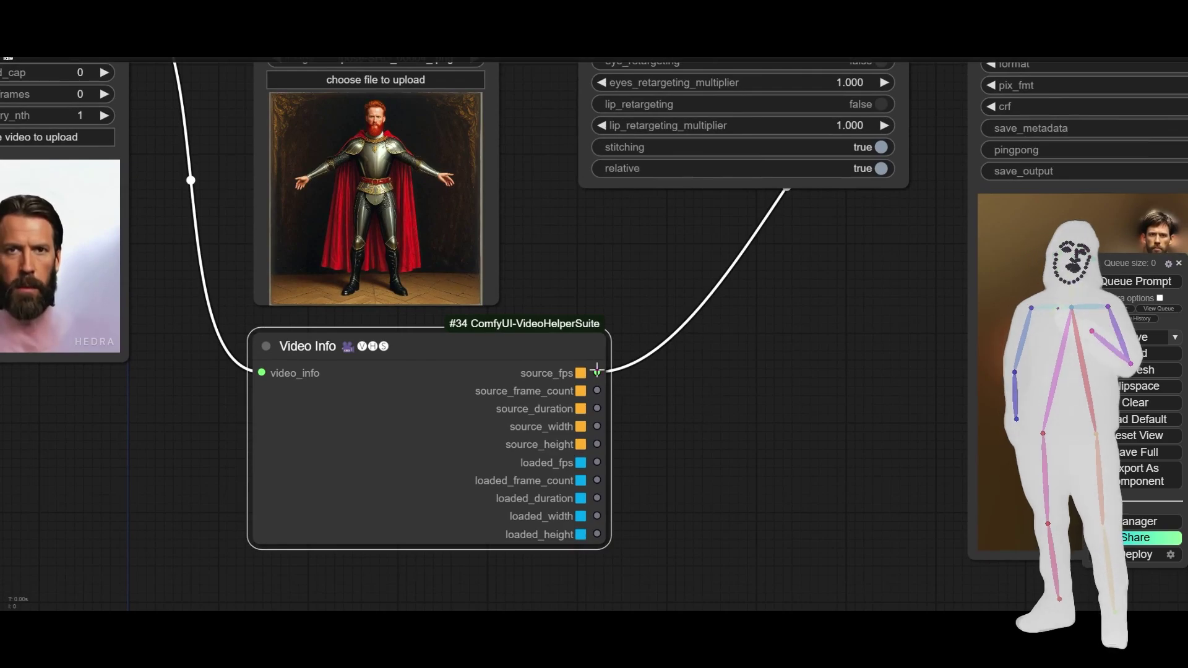
pyautogui.moveTo(875, 270); pyautogui.dragTo(581, 437)
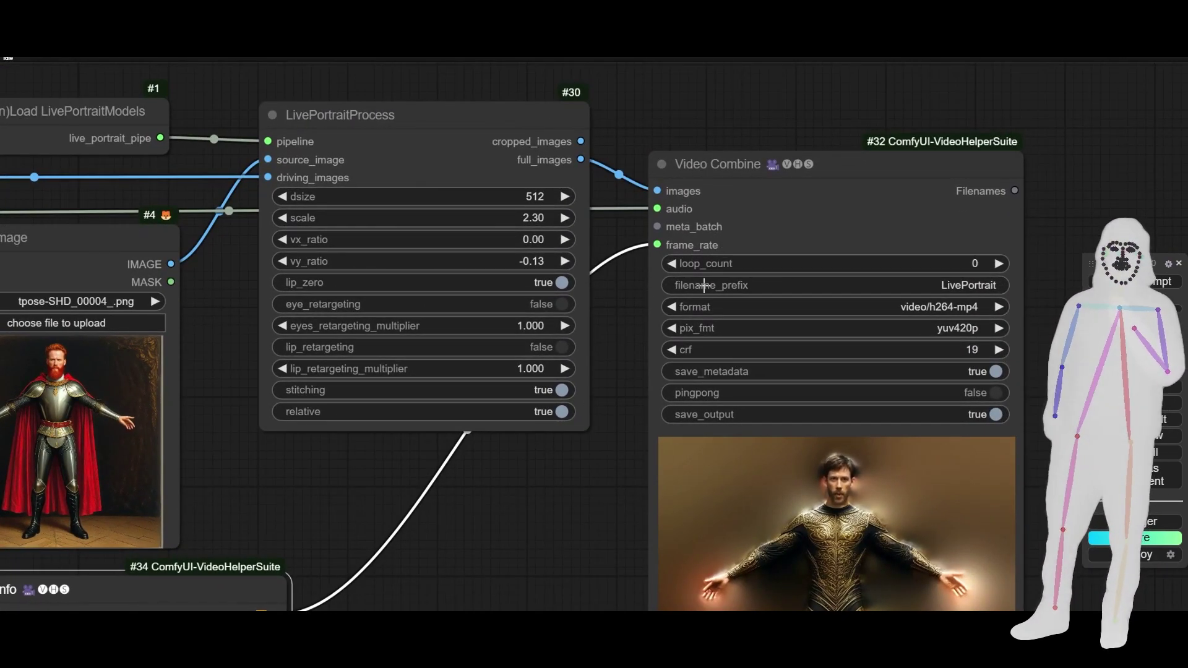
pyautogui.moveTo(284, 479); pyautogui.dragTo(826, 445)
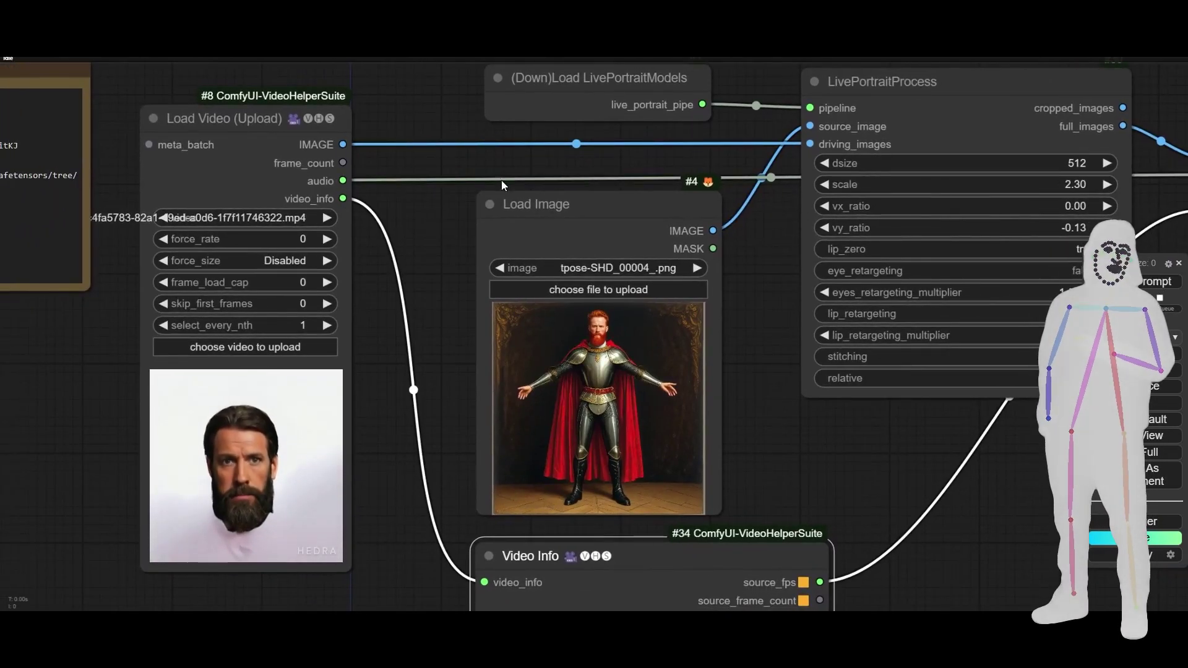
pyautogui.moveTo(1143, 222); pyautogui.dragTo(648, 258)
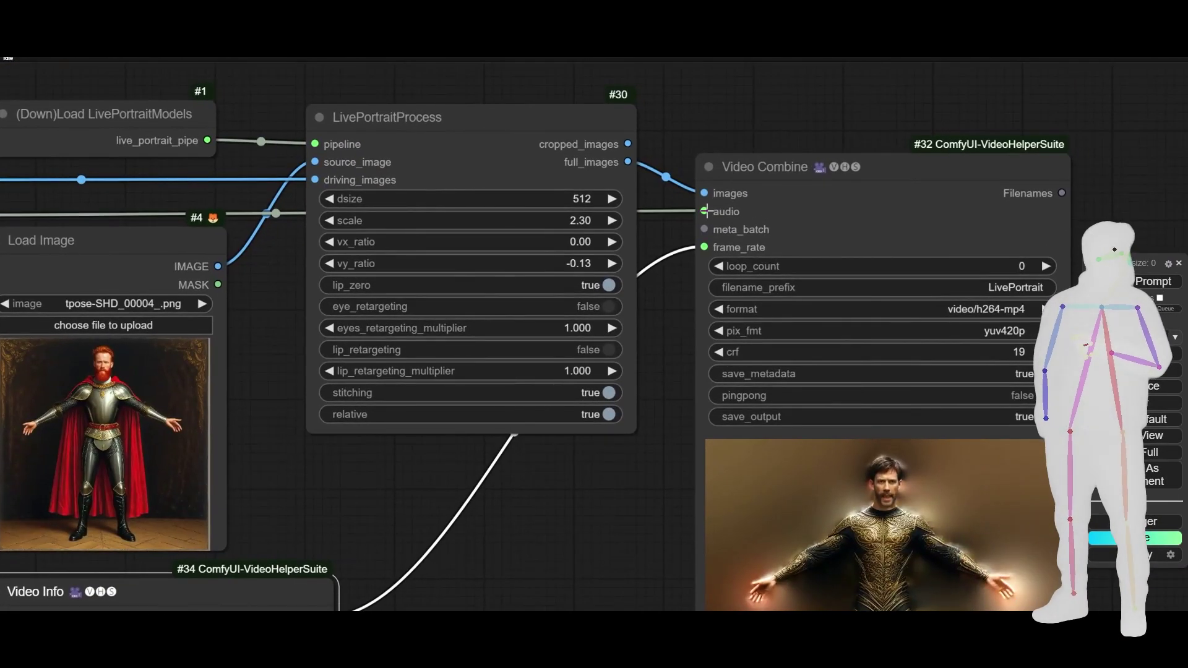
pyautogui.scroll(-5, 640, 544)
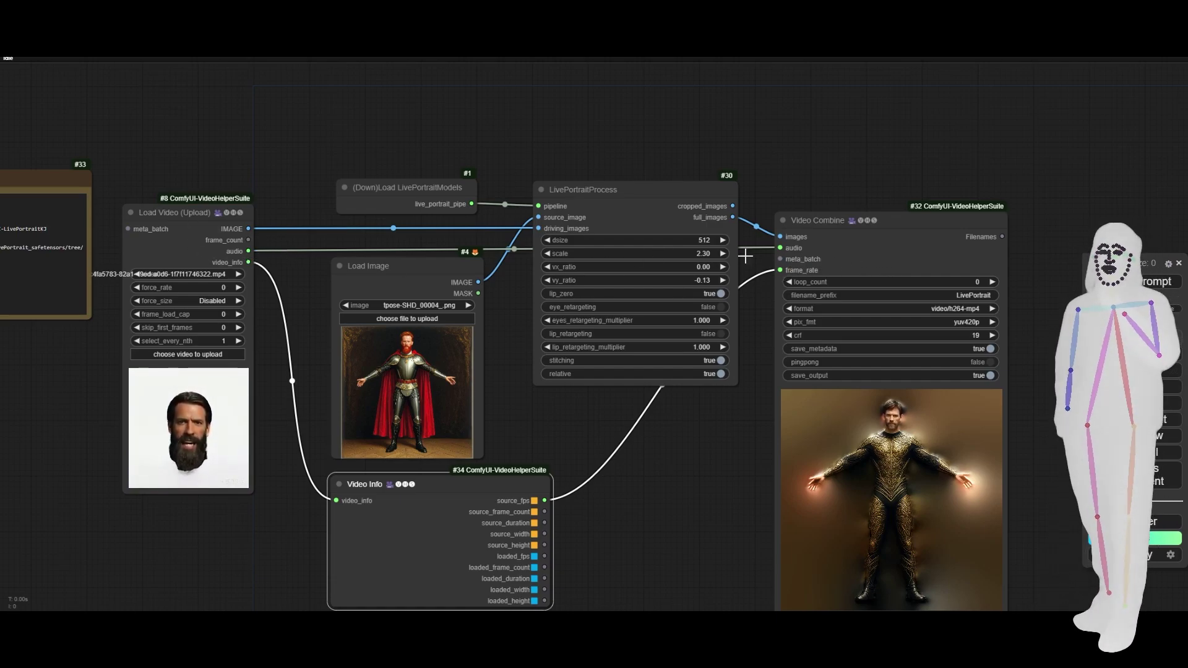
pyautogui.moveTo(200, 545); pyautogui.dragTo(463, 464)
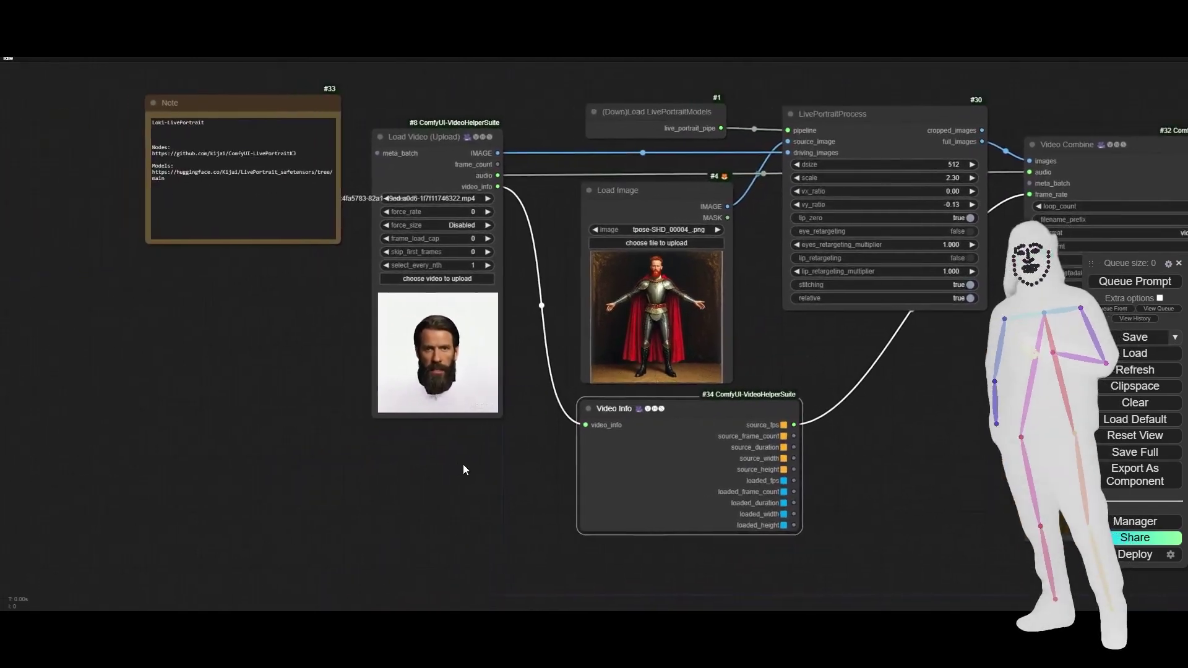
pyautogui.scroll(6, 445, 433)
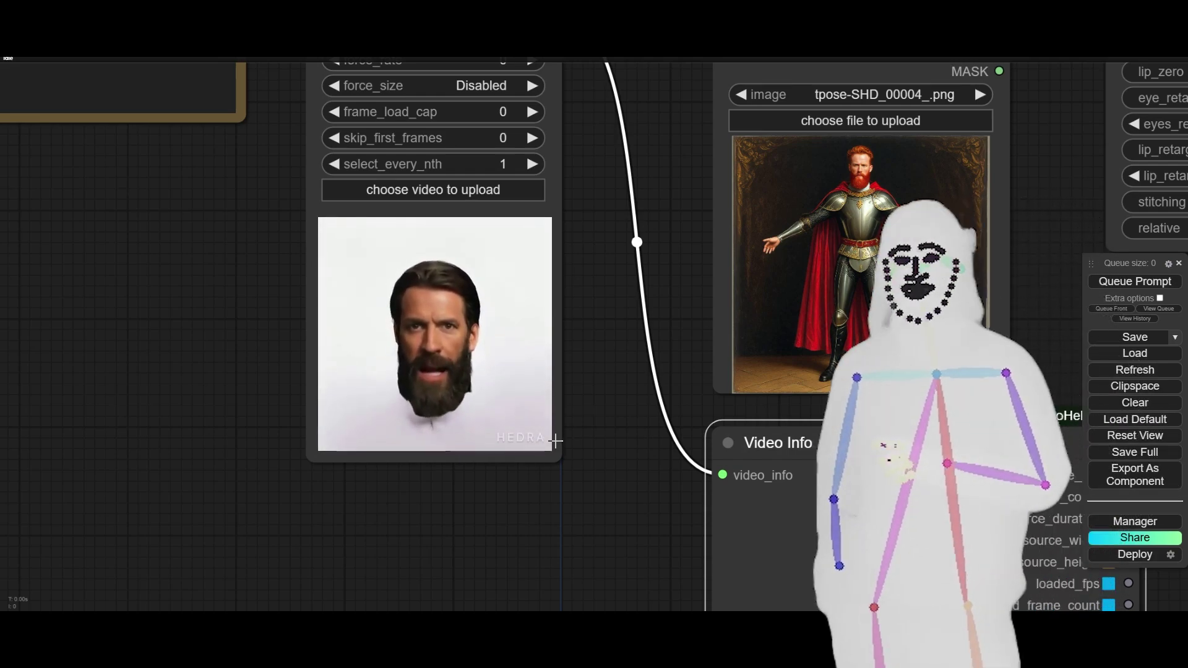
pyautogui.scroll(-5, 528, 458)
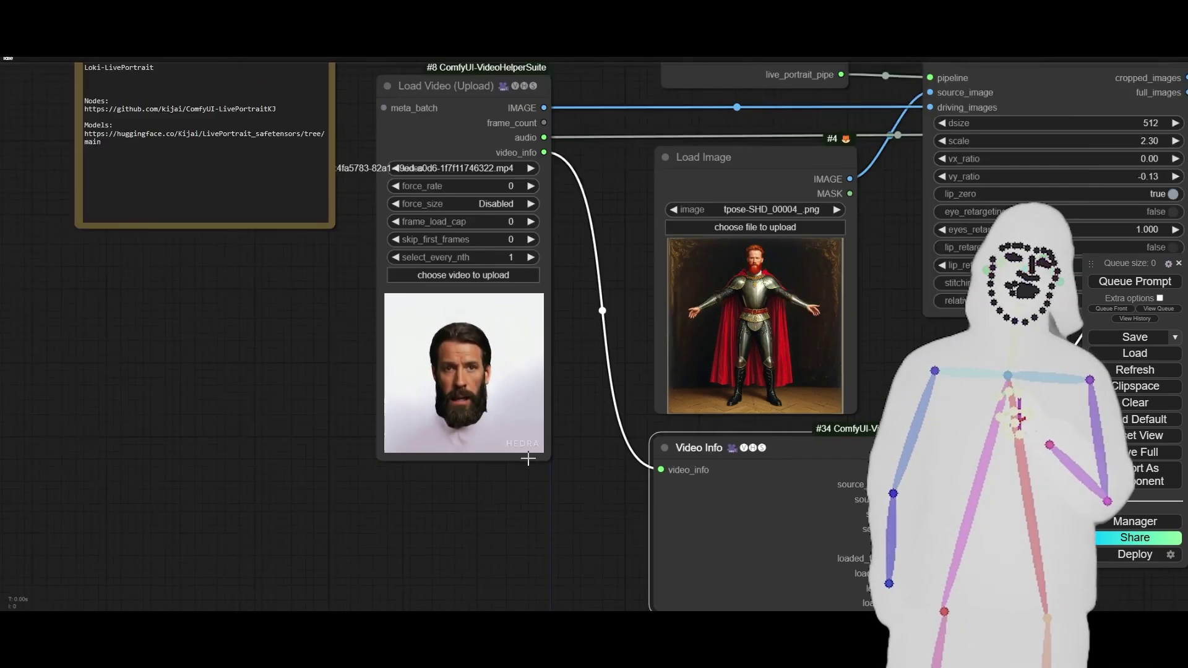
pyautogui.moveTo(640, 323); pyautogui.dragTo(400, 364)
pyautogui.scroll(4, 400, 363)
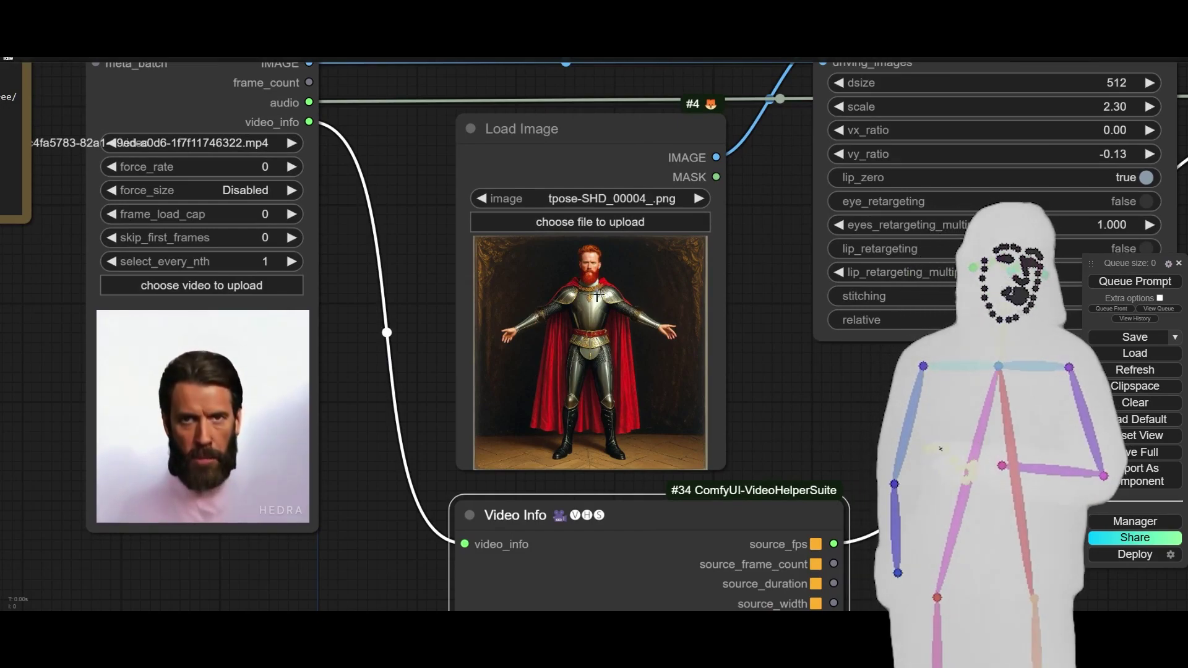
pyautogui.scroll(-5, 644, 369)
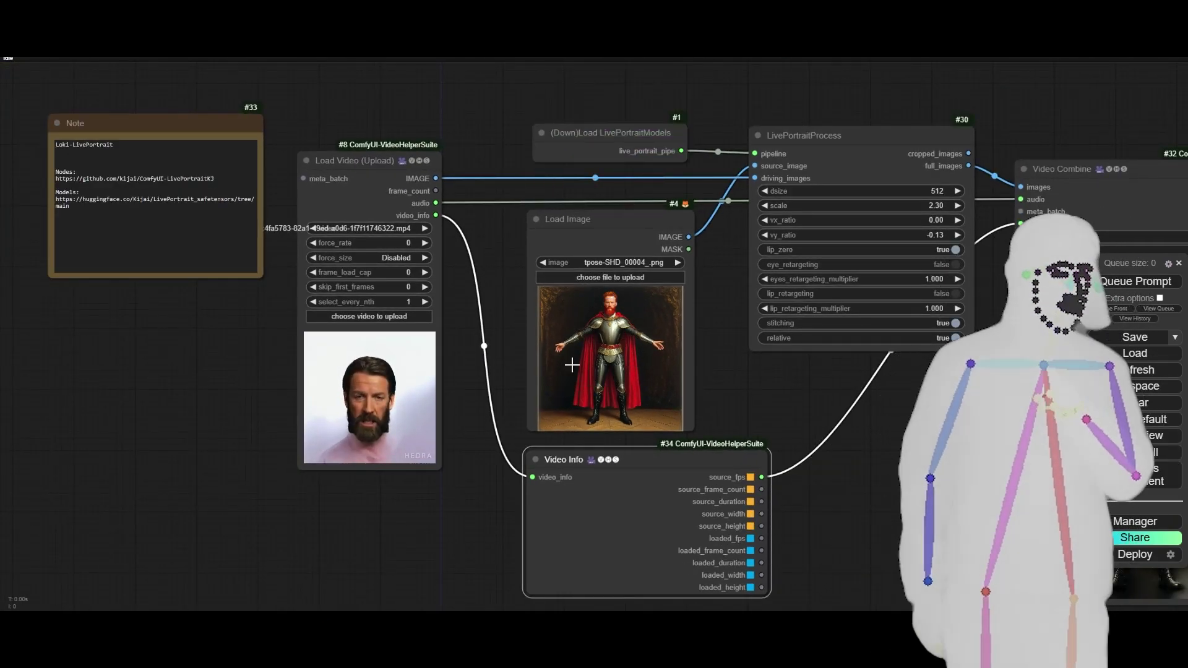
pyautogui.scroll(4, 617, 344)
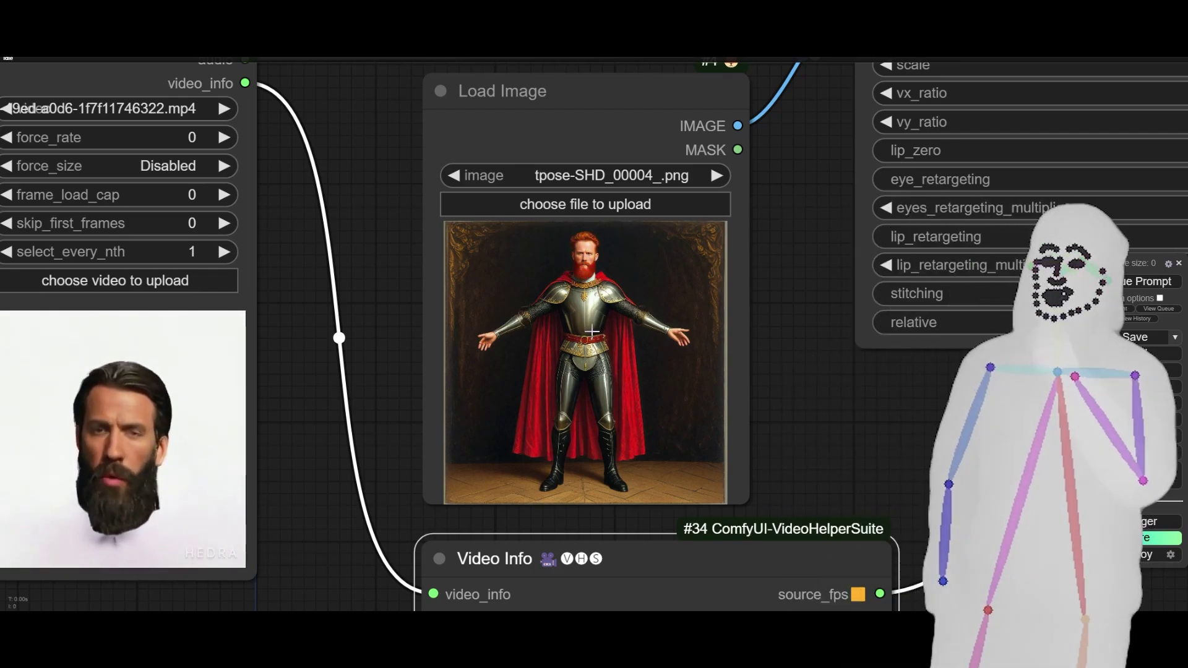
pyautogui.scroll(5, 592, 332)
pyautogui.scroll(6, 559, 189)
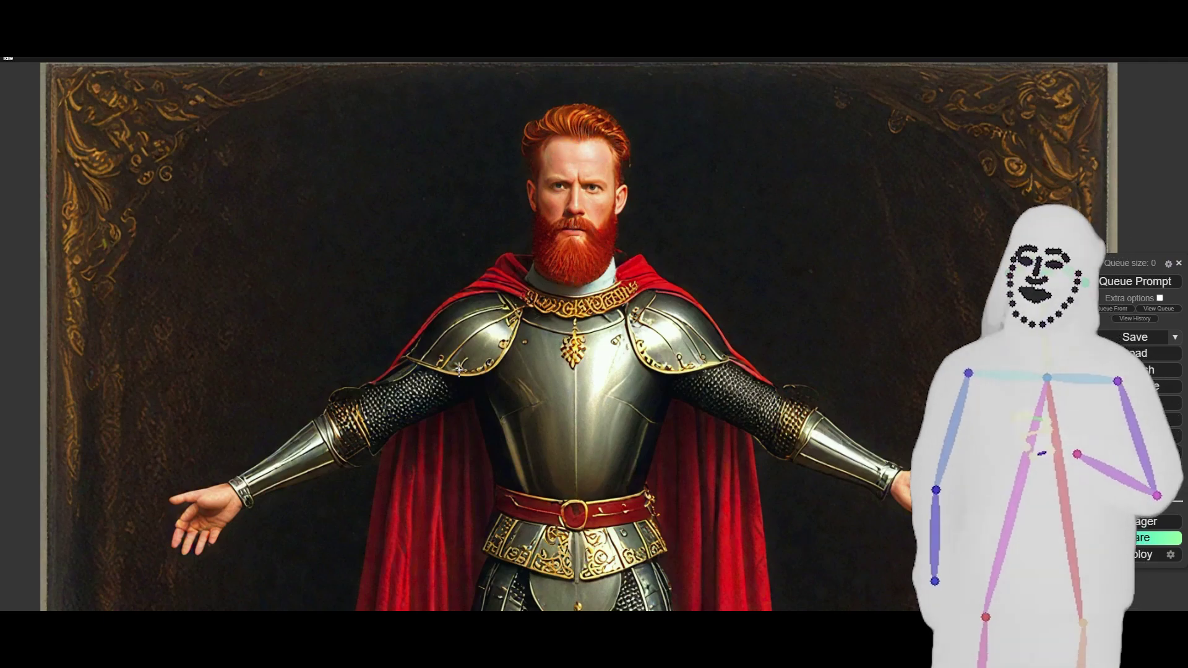
pyautogui.scroll(-6, 482, 308)
pyautogui.scroll(-15, 505, 228)
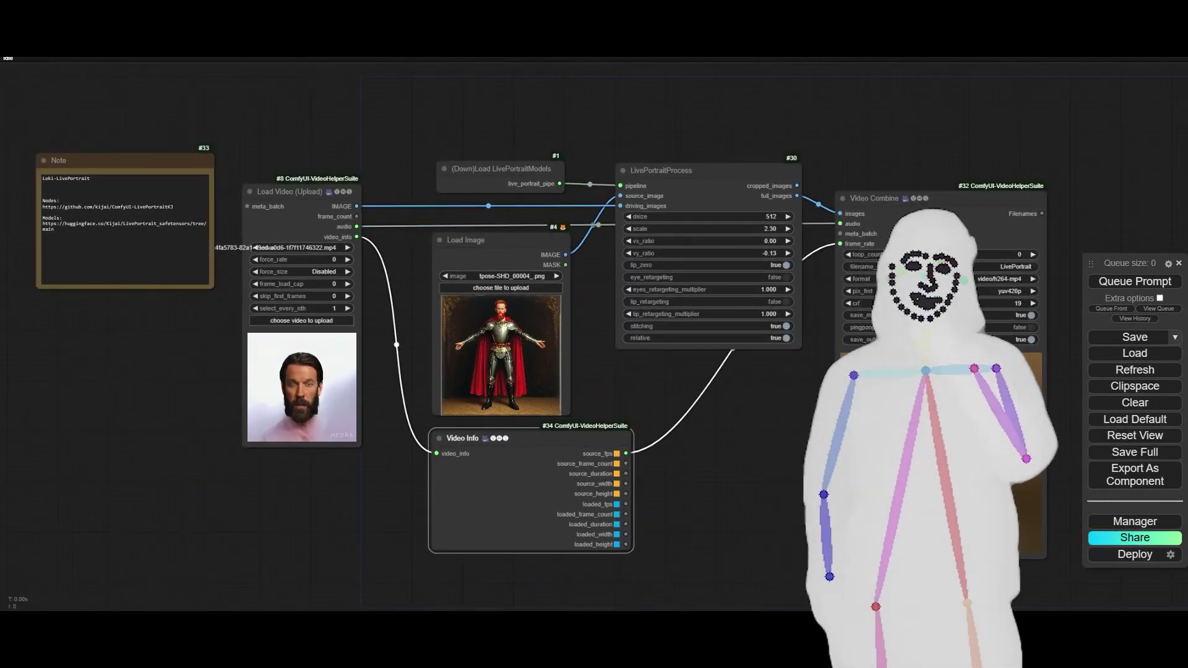
# Step: Queue the LivePortrait workflow, check model loading in the console, then return to the graph
pyautogui.click(1126, 283)
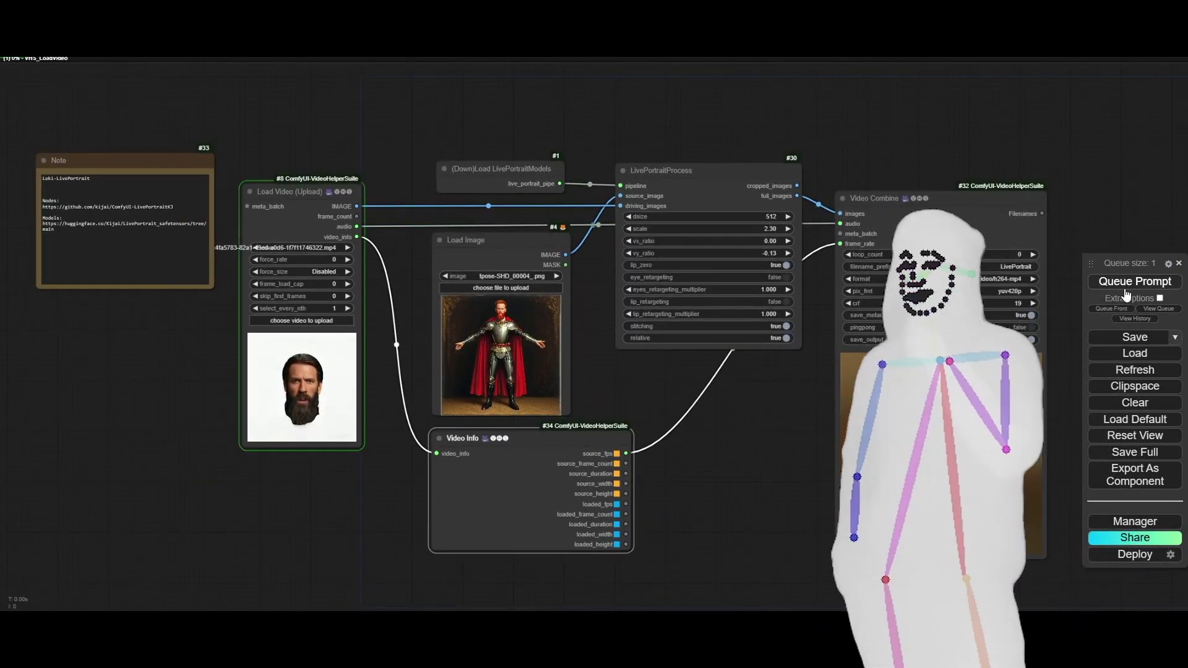
pyautogui.moveTo(752, 431); pyautogui.dragTo(733, 400)
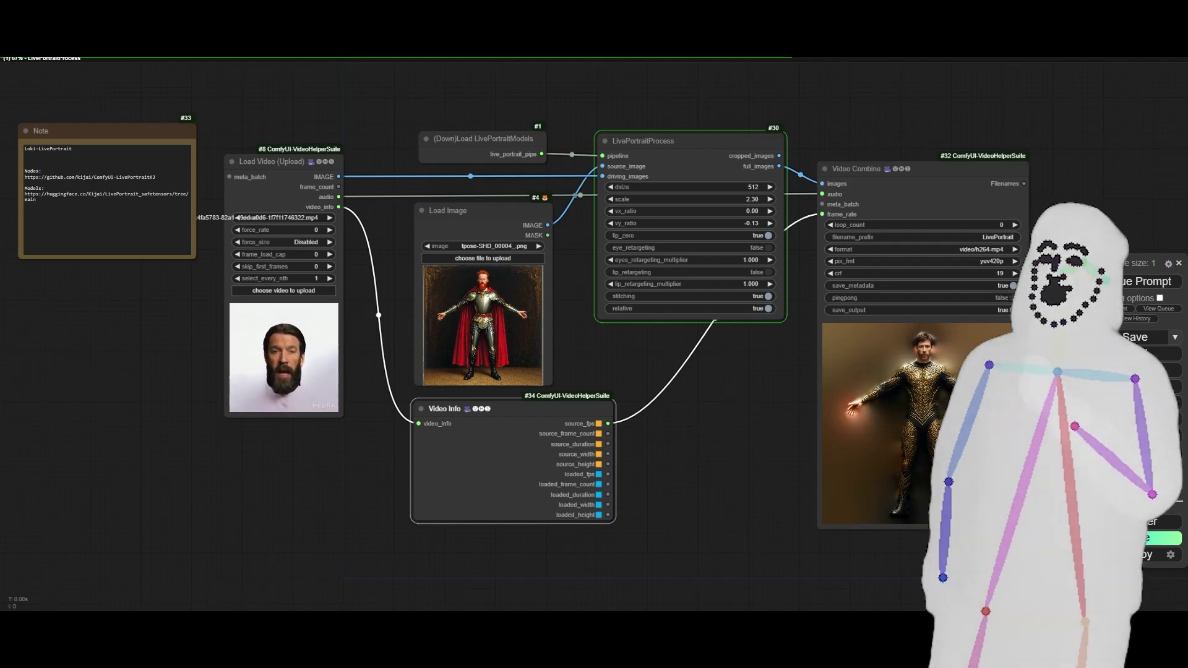
pyautogui.moveTo(702, 619)
pyautogui.click(736, 599)
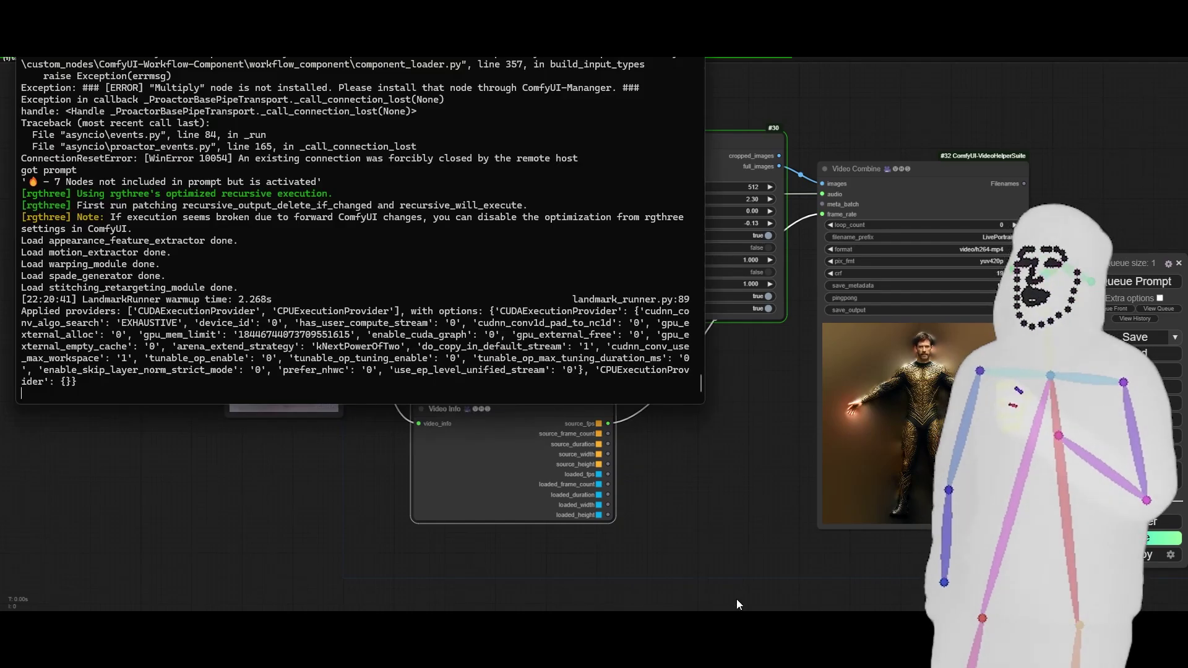
pyautogui.scroll(15, 343, 239)
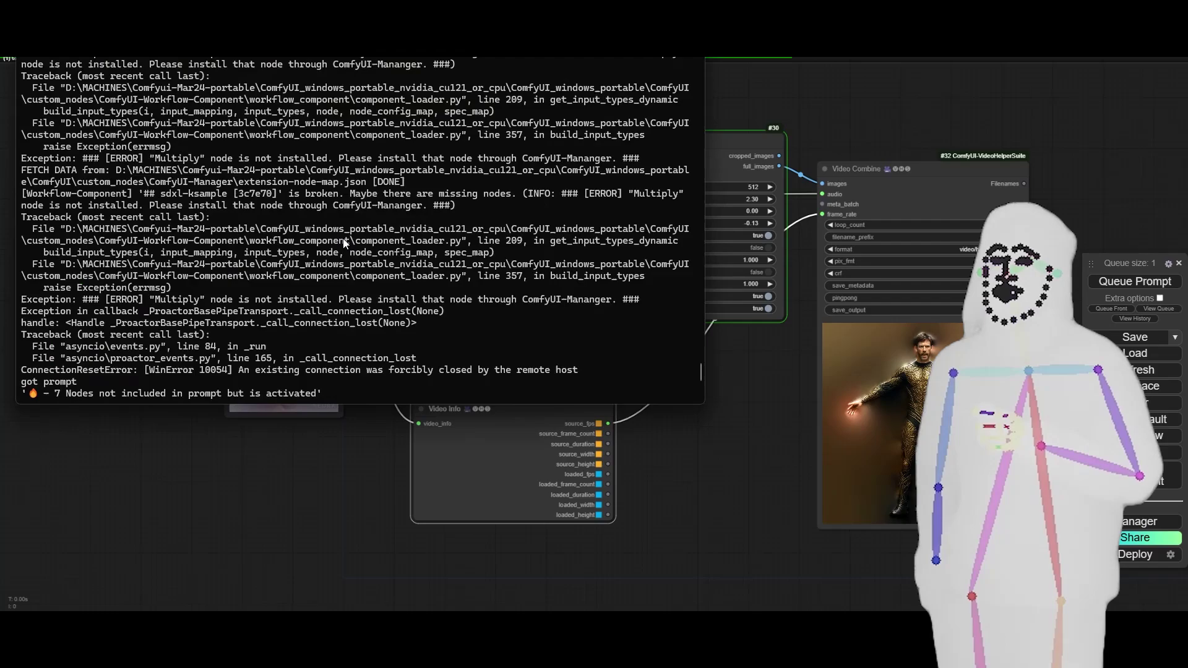
pyautogui.scroll(-11, 343, 239)
pyautogui.scroll(-4, 343, 239)
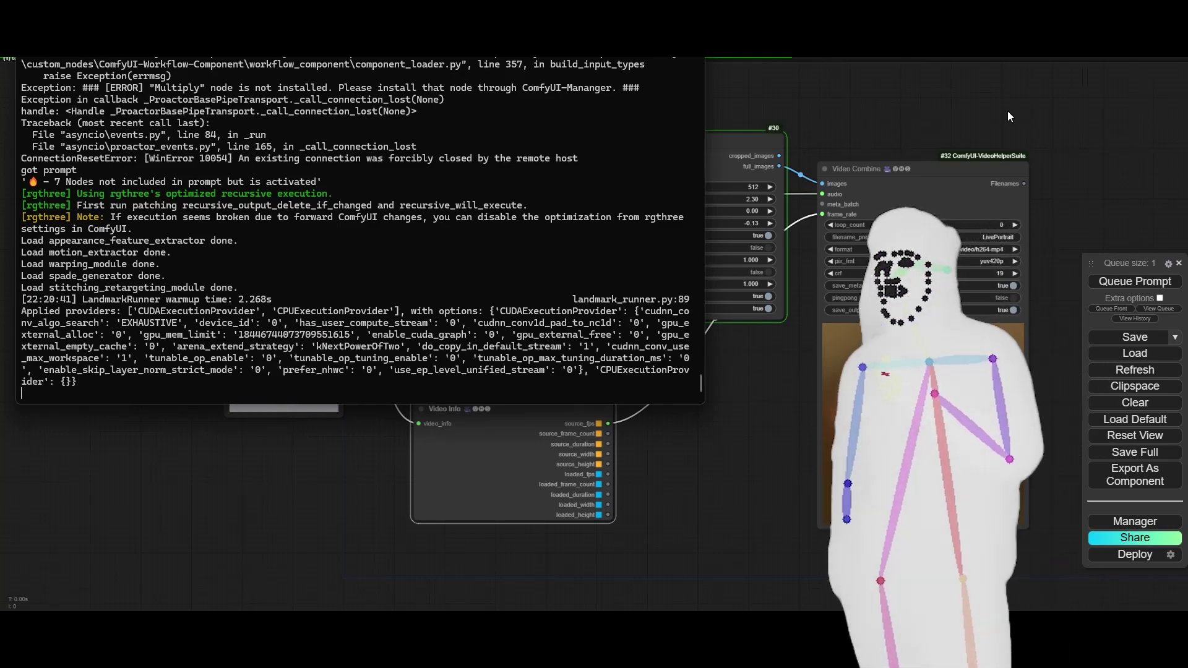
pyautogui.click(1007, 110)
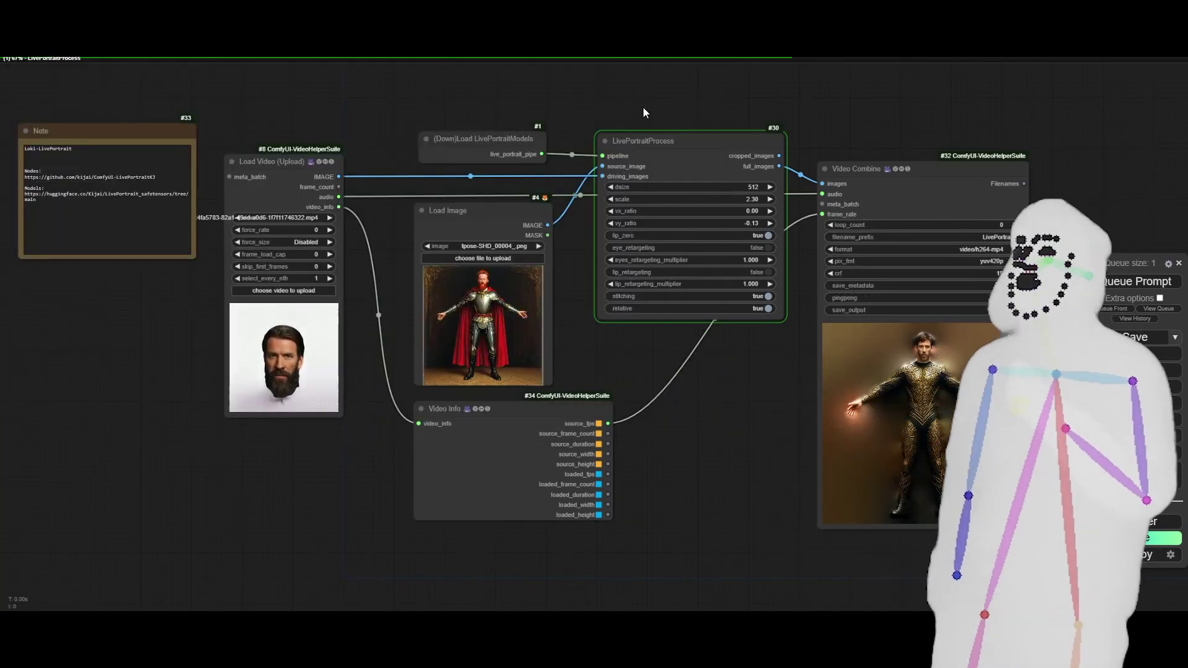
pyautogui.moveTo(742, 431); pyautogui.dragTo(717, 426)
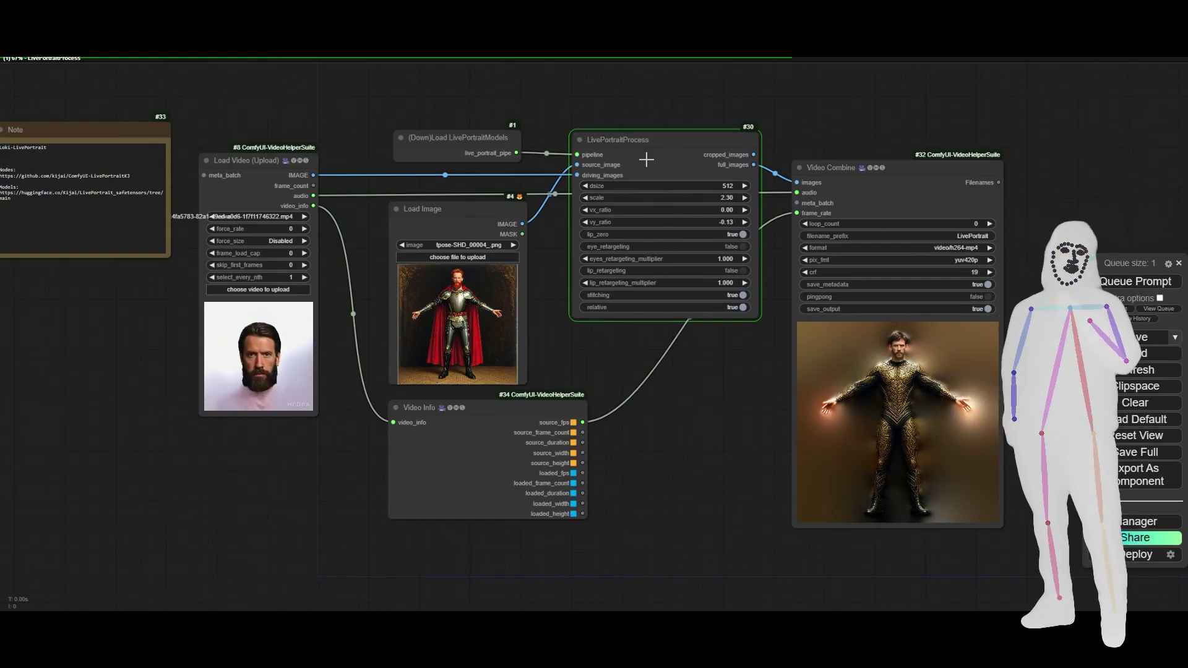
pyautogui.scroll(2, 746, 230)
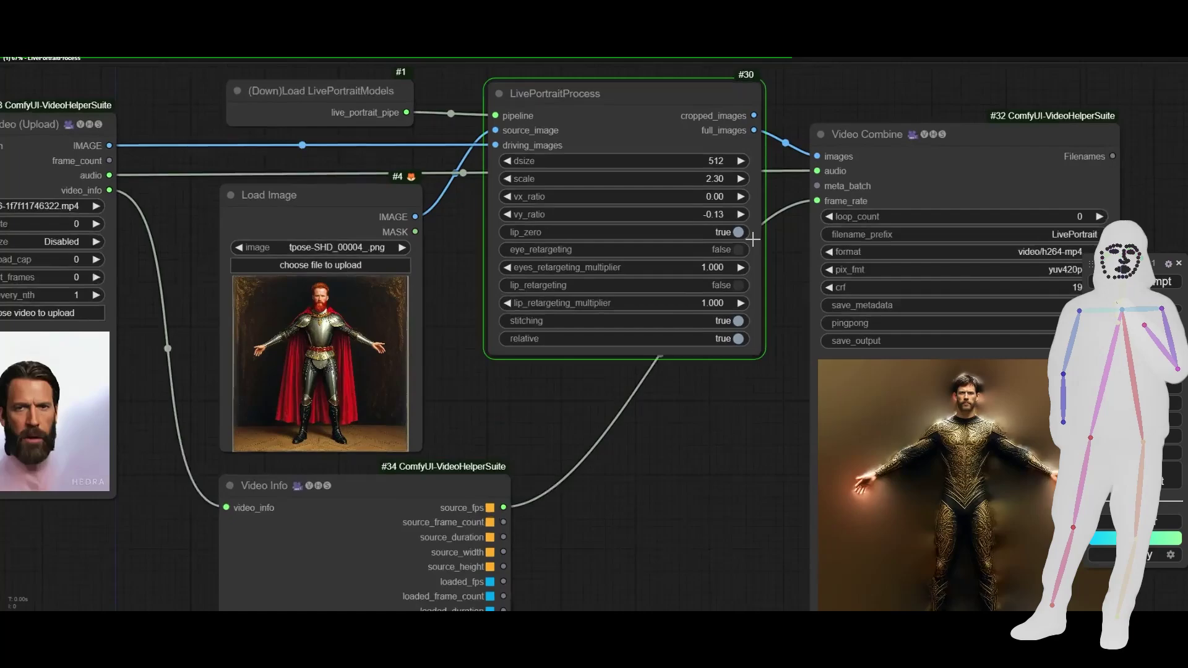
pyautogui.scroll(2, 776, 260)
pyautogui.moveTo(780, 262); pyautogui.dragTo(563, 337)
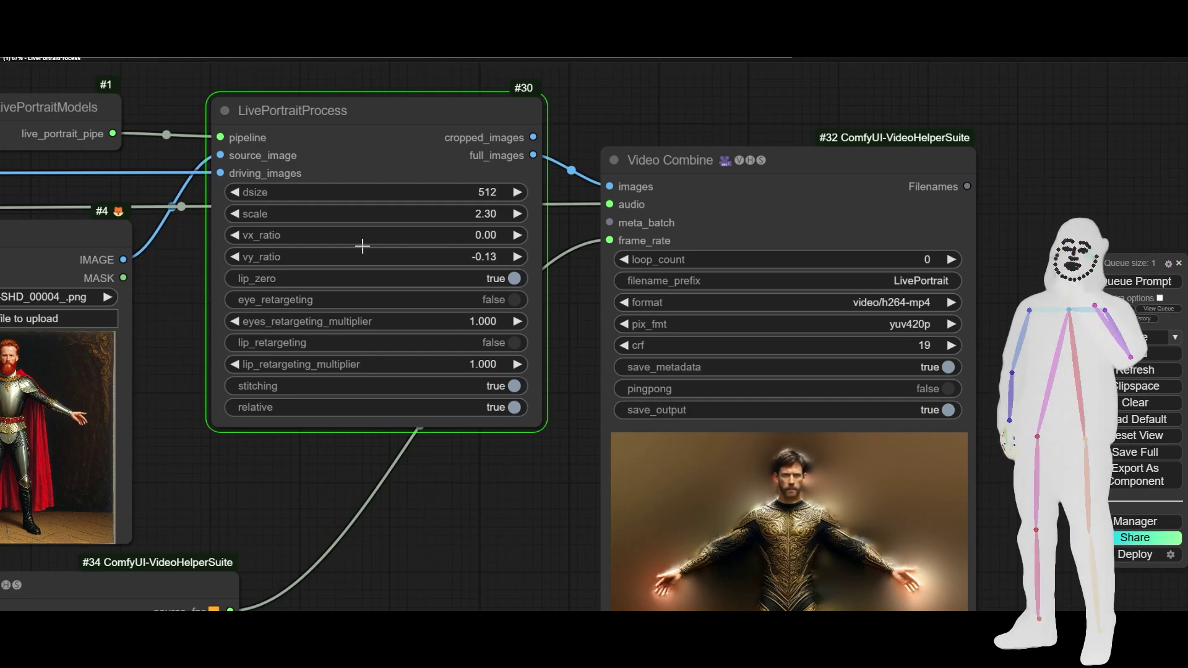
pyautogui.scroll(-5, 362, 247)
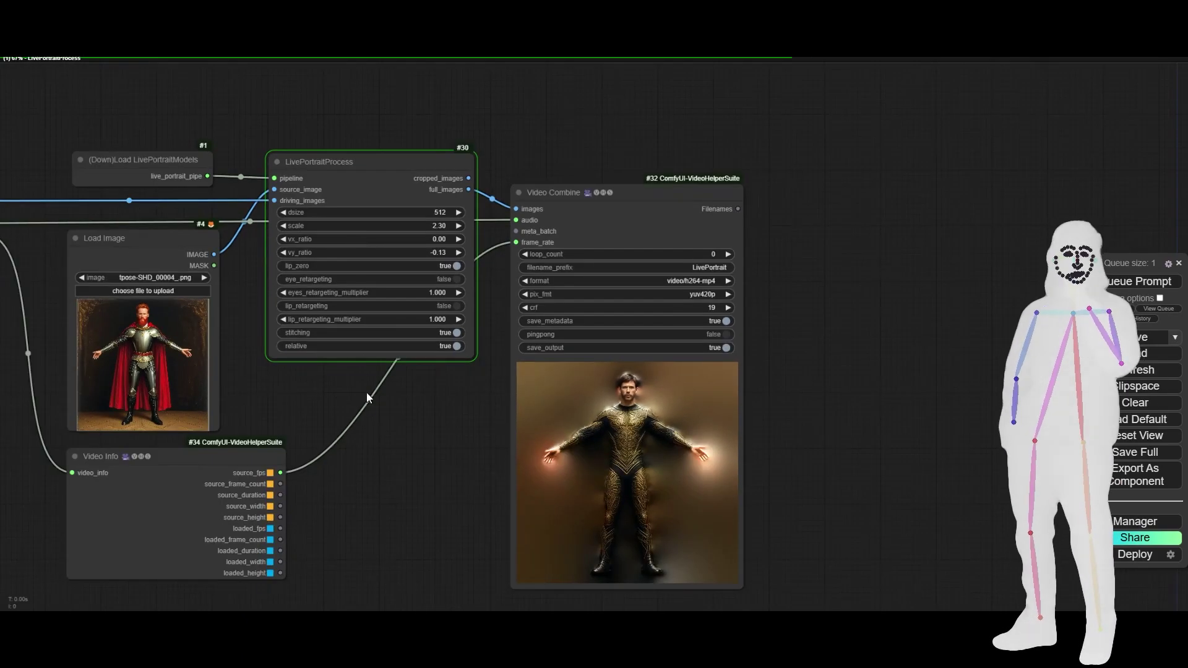
pyautogui.moveTo(373, 457); pyautogui.dragTo(673, 432)
pyautogui.scroll(-3, 674, 433)
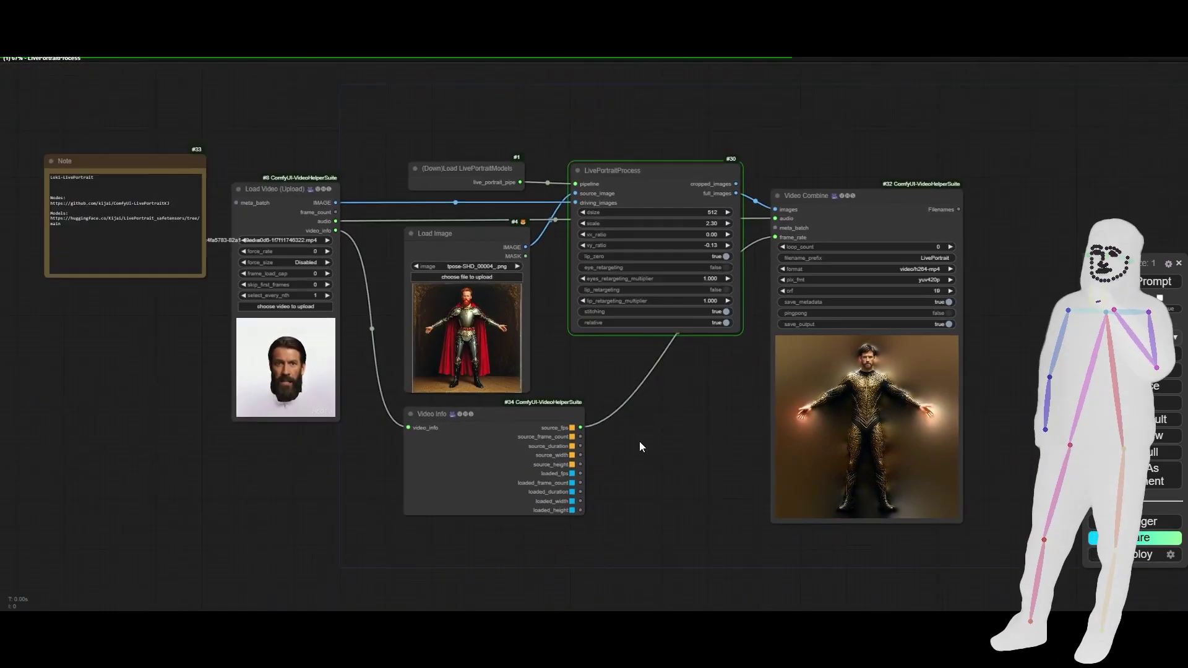
pyautogui.moveTo(676, 666)
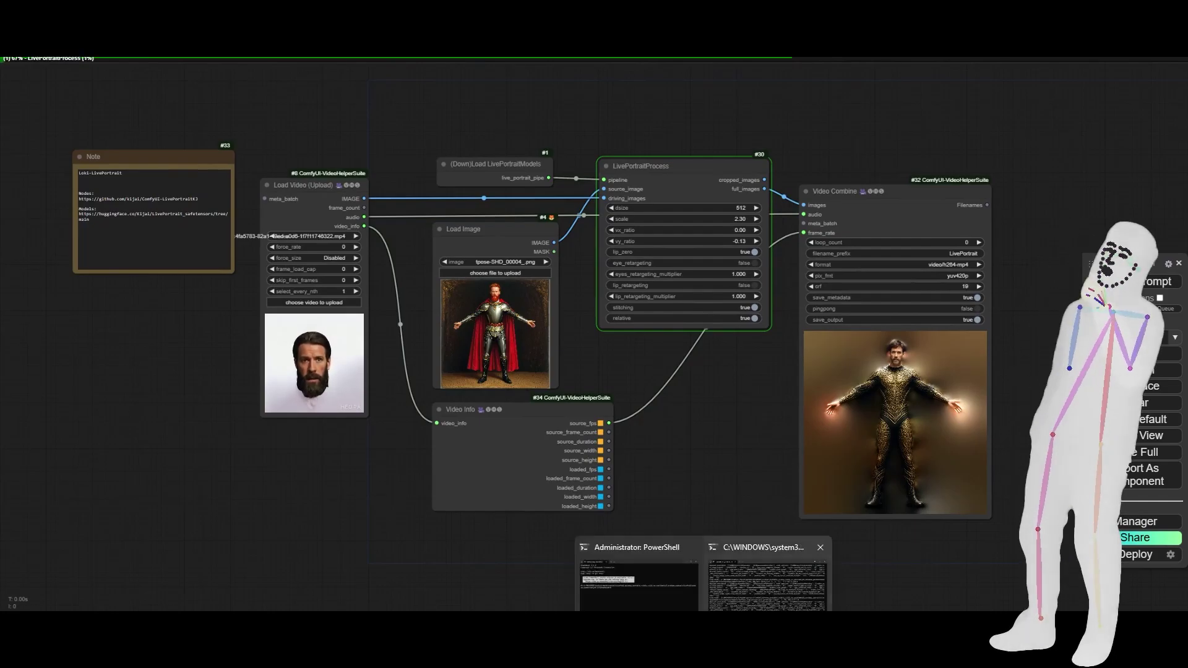
pyautogui.click(799, 550)
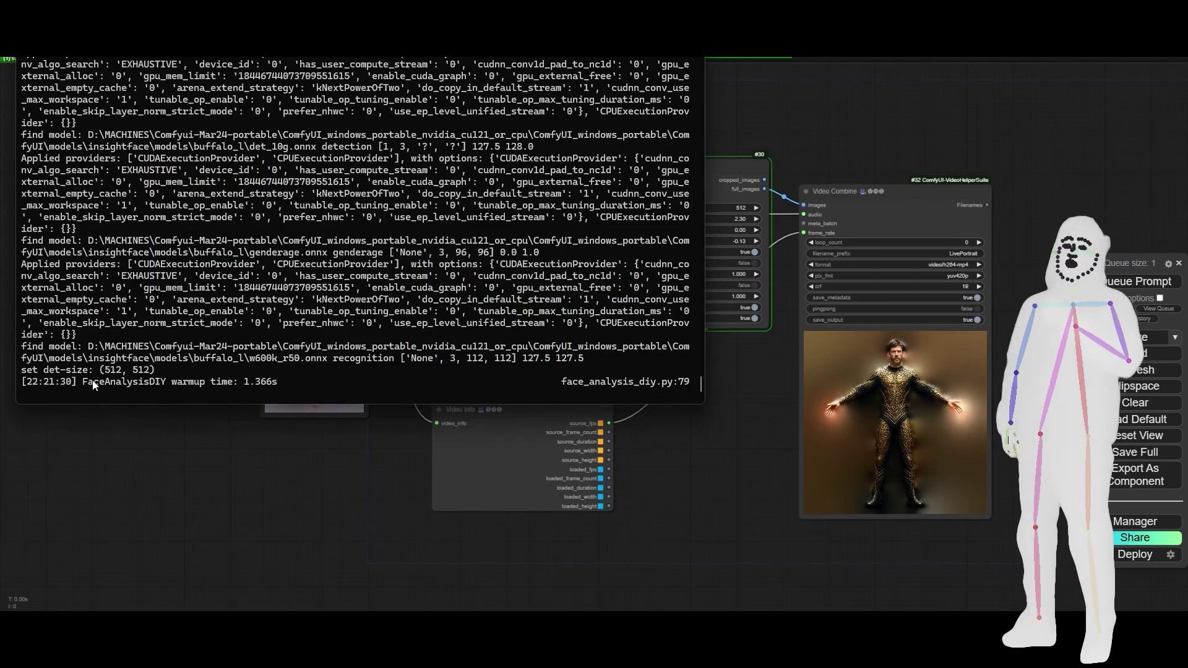
pyautogui.scroll(3, 203, 274)
pyautogui.scroll(-3, 203, 274)
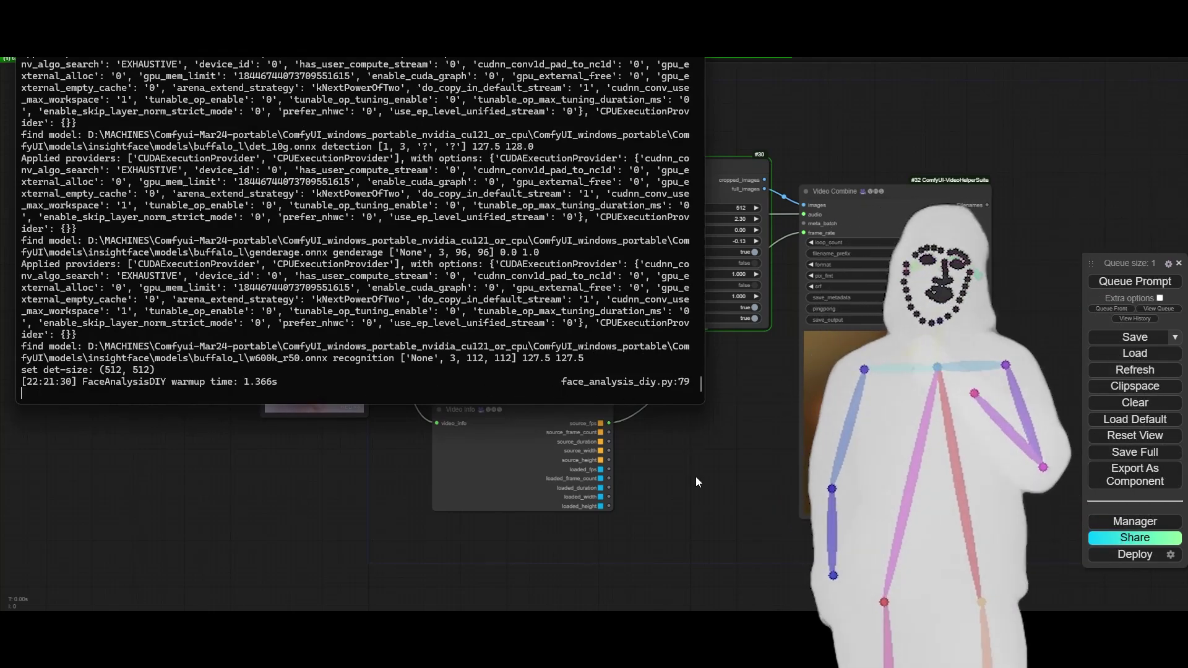
pyautogui.hotkey('alt', 'Tab')
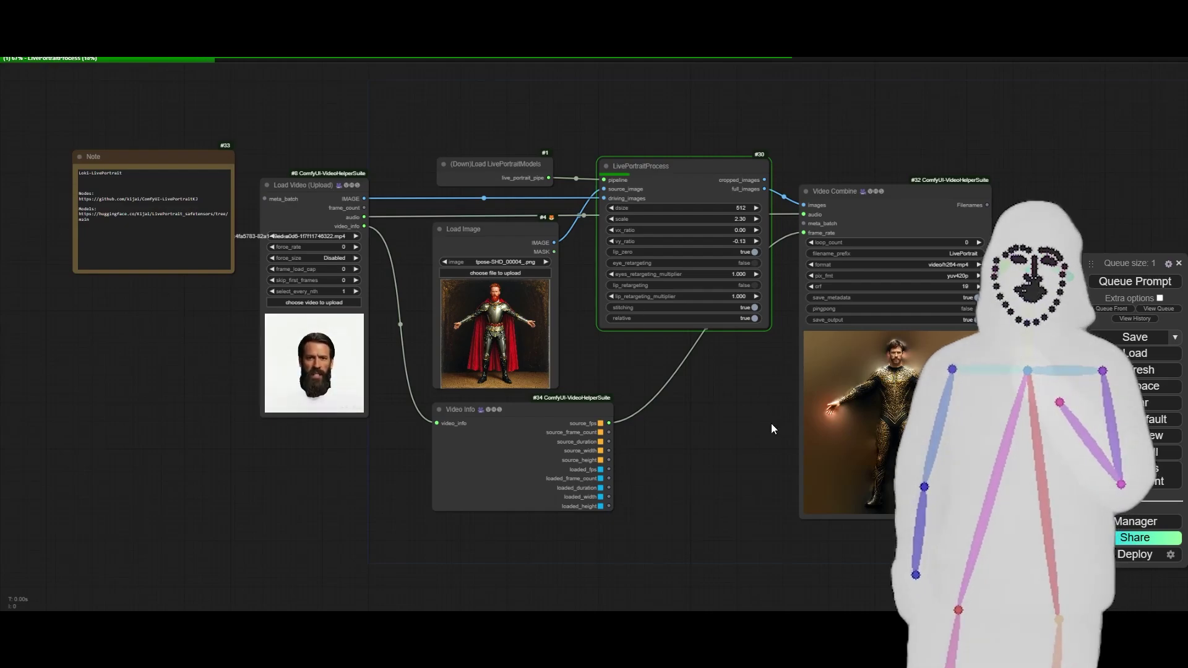
pyautogui.hotkey('ctrl', 'Tab')
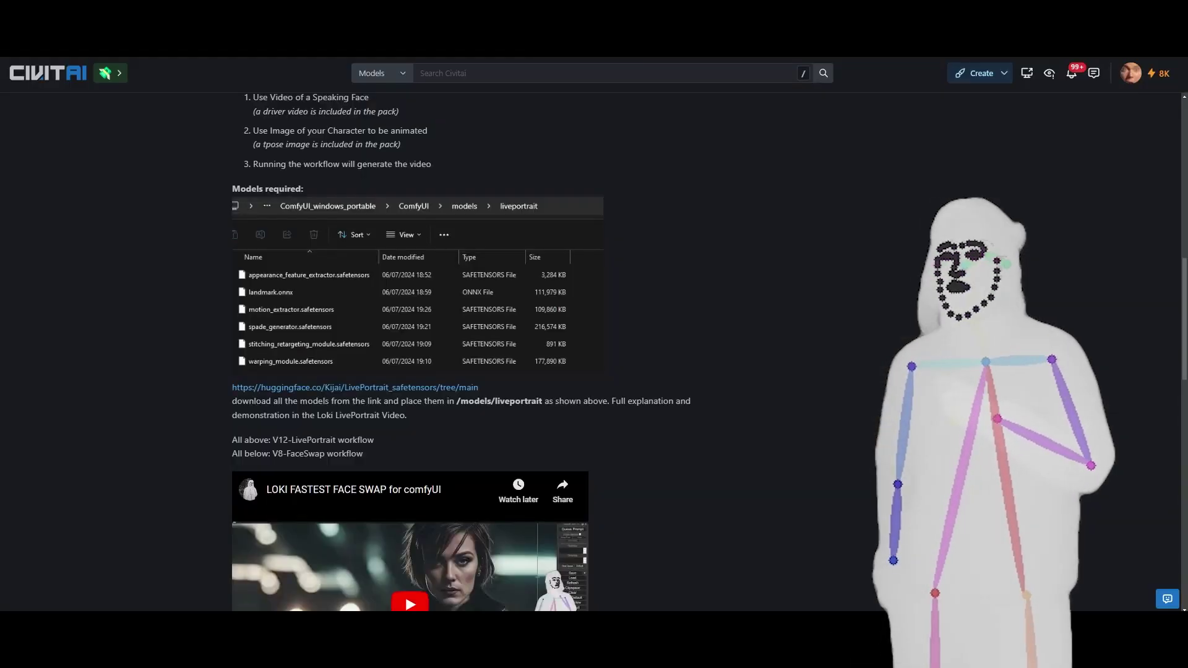
pyautogui.scroll(5, 645, 294)
pyautogui.scroll(5, 645, 294)
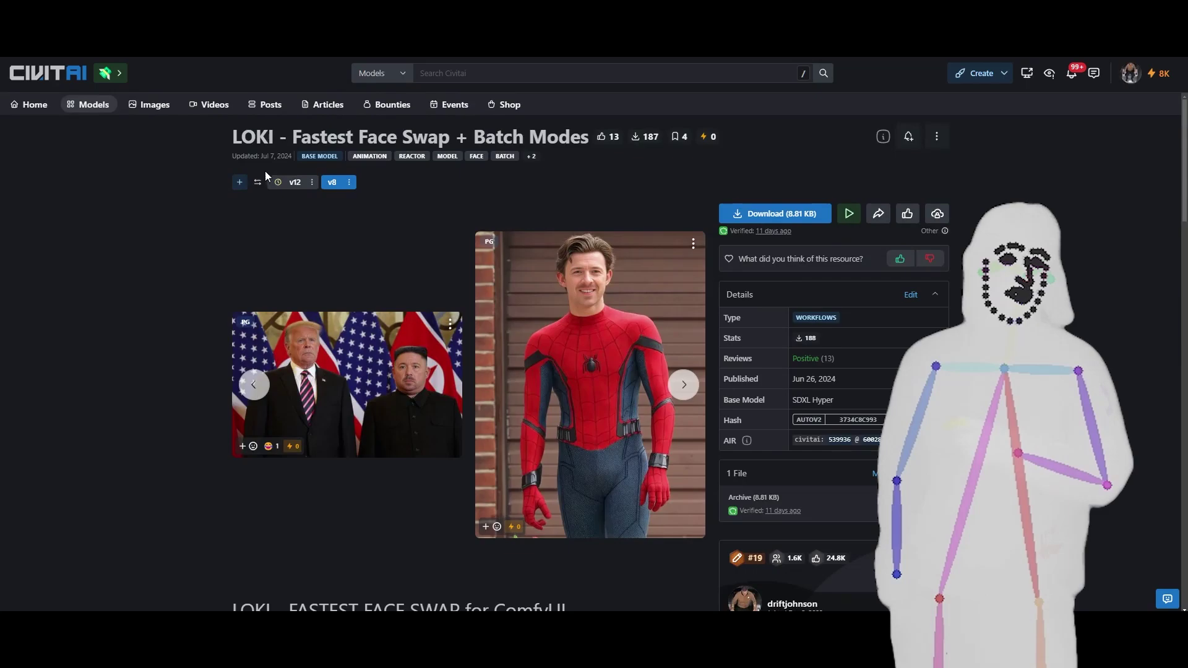
pyautogui.click(294, 183)
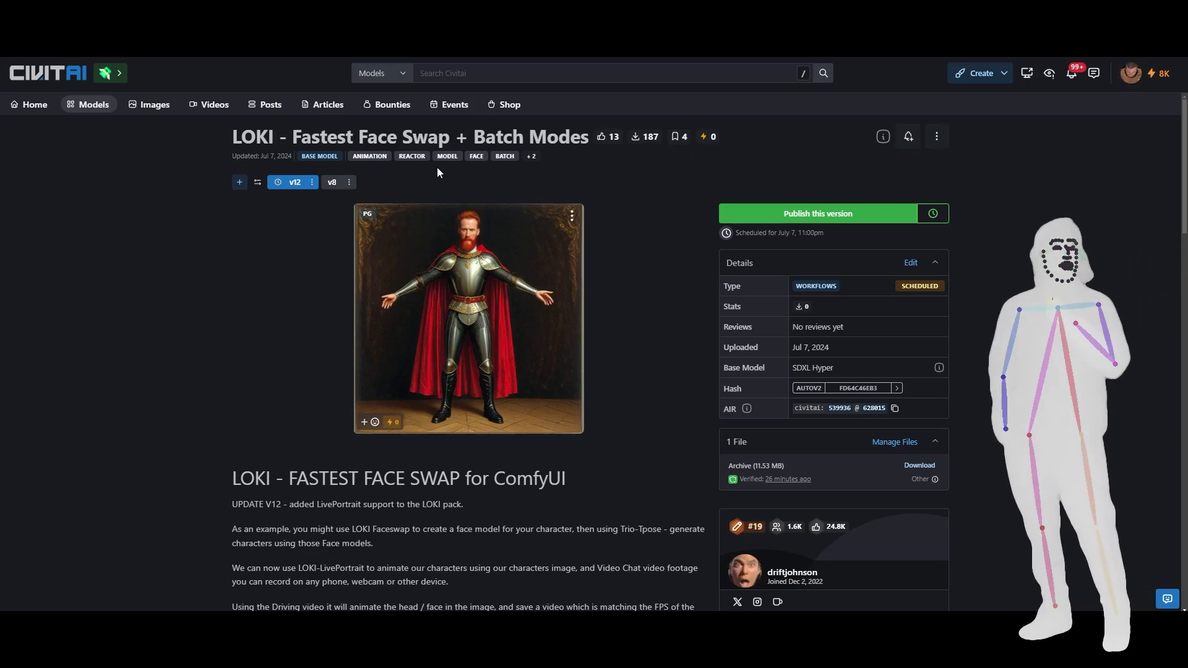
pyautogui.scroll(-7, 639, 213)
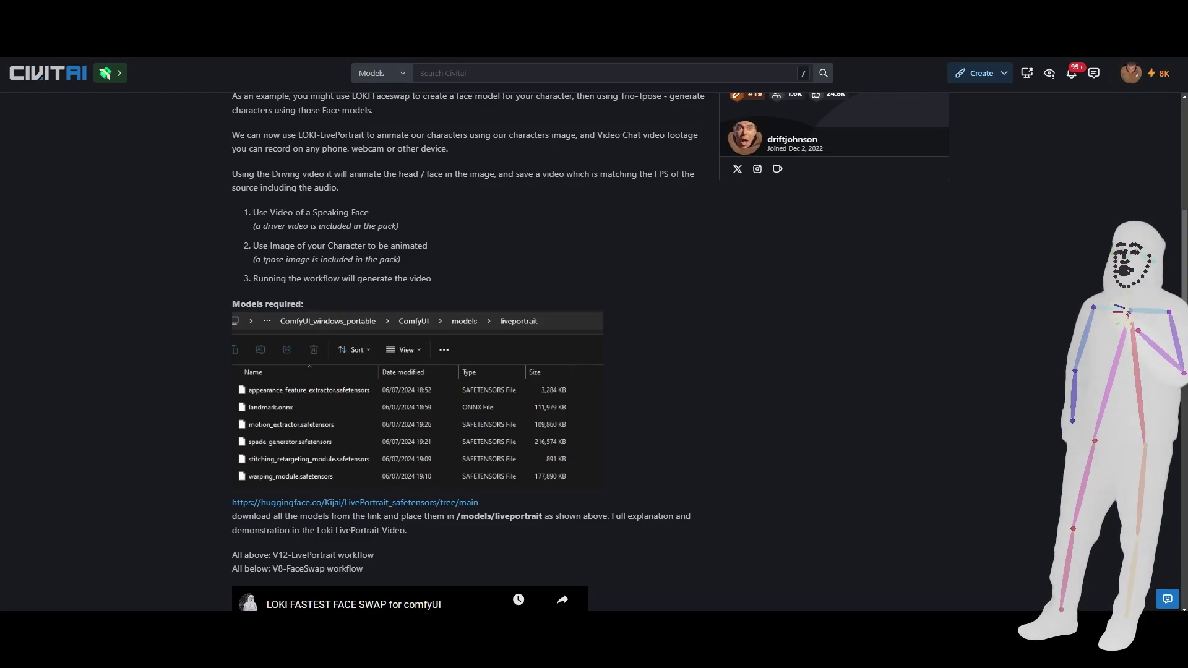
pyautogui.hotkey('ctrl', 'Tab')
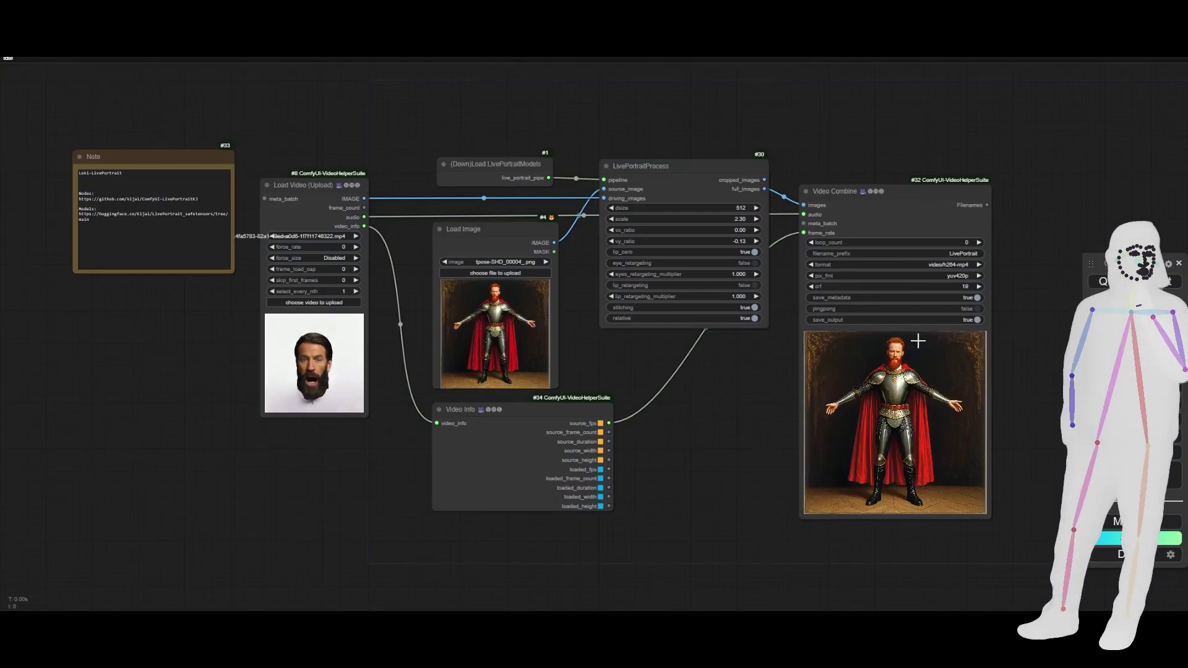
# Step: Copy the 153.26-second time from the console's 'Prompt executed' line, then return to the graph
pyautogui.moveTo(704, 644)
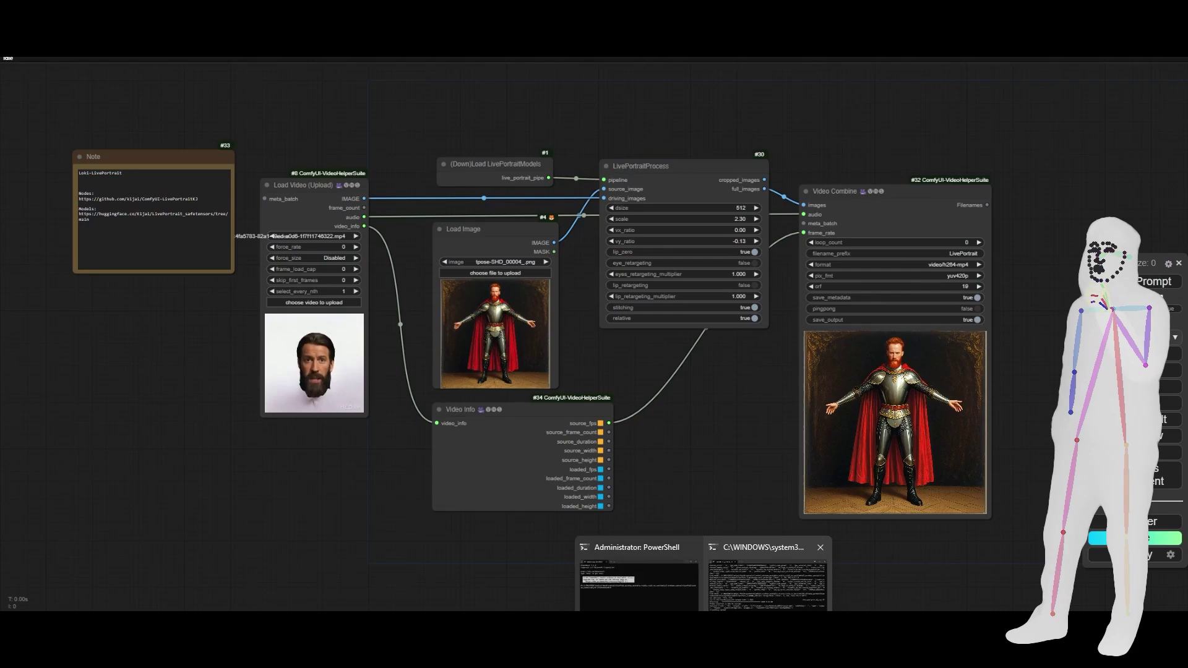
pyautogui.click(765, 581)
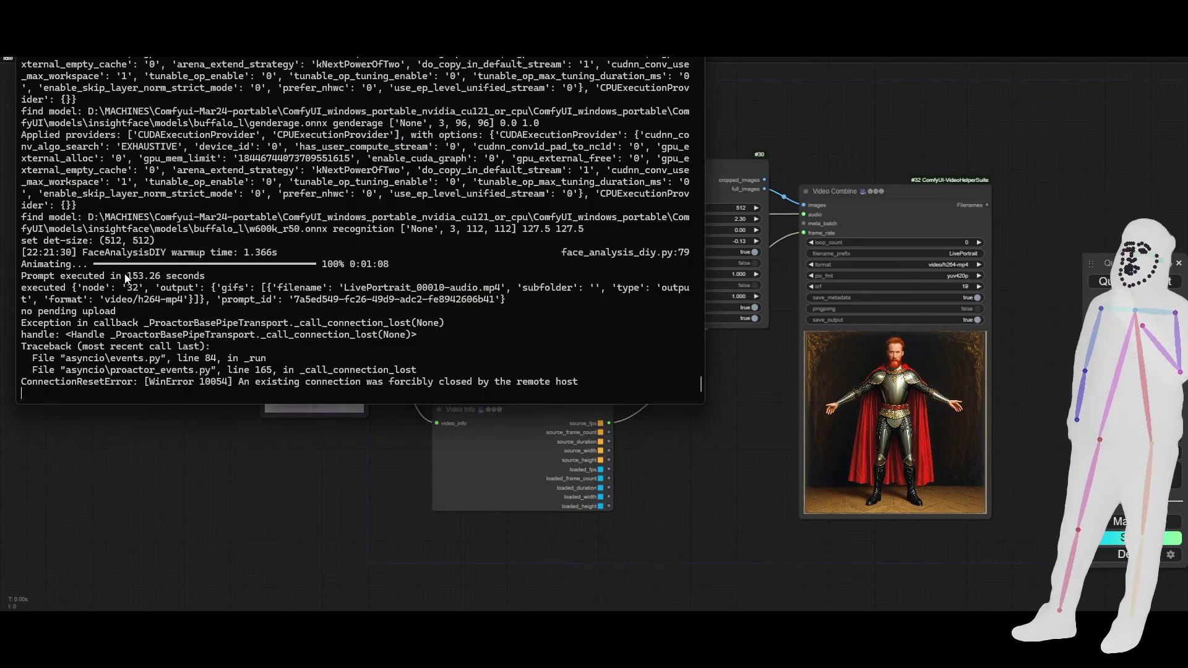
pyautogui.moveTo(127, 278); pyautogui.dragTo(198, 291)
pyautogui.click(166, 282)
pyautogui.moveTo(117, 277); pyautogui.dragTo(156, 280)
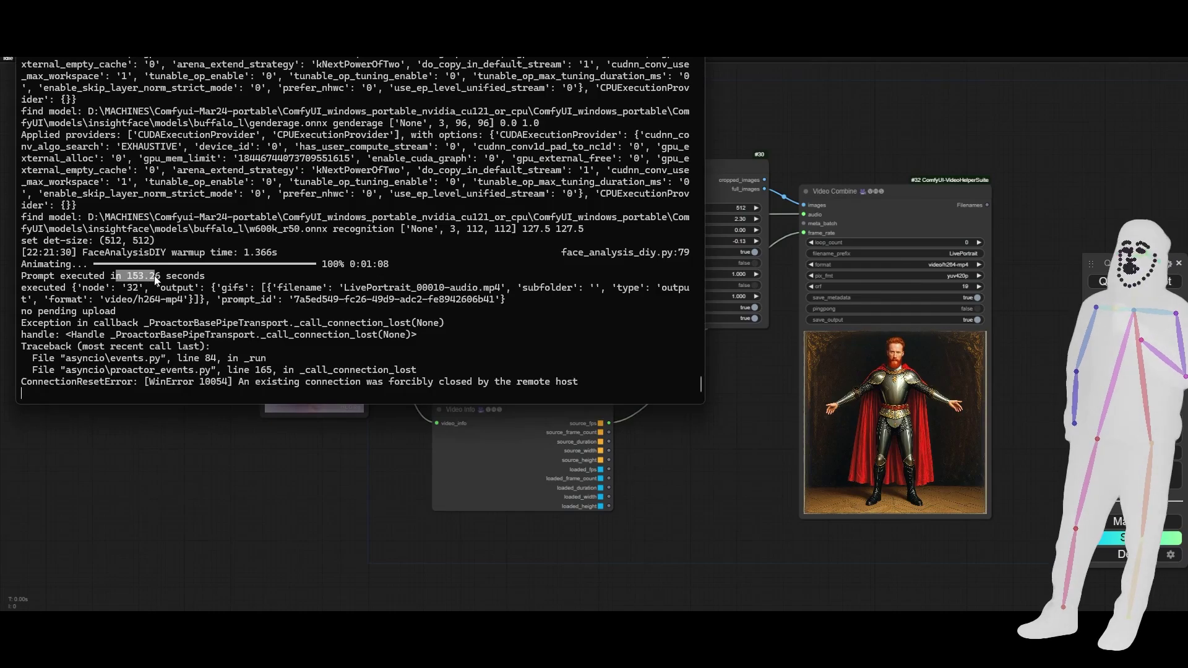
pyautogui.rightClick(238, 283)
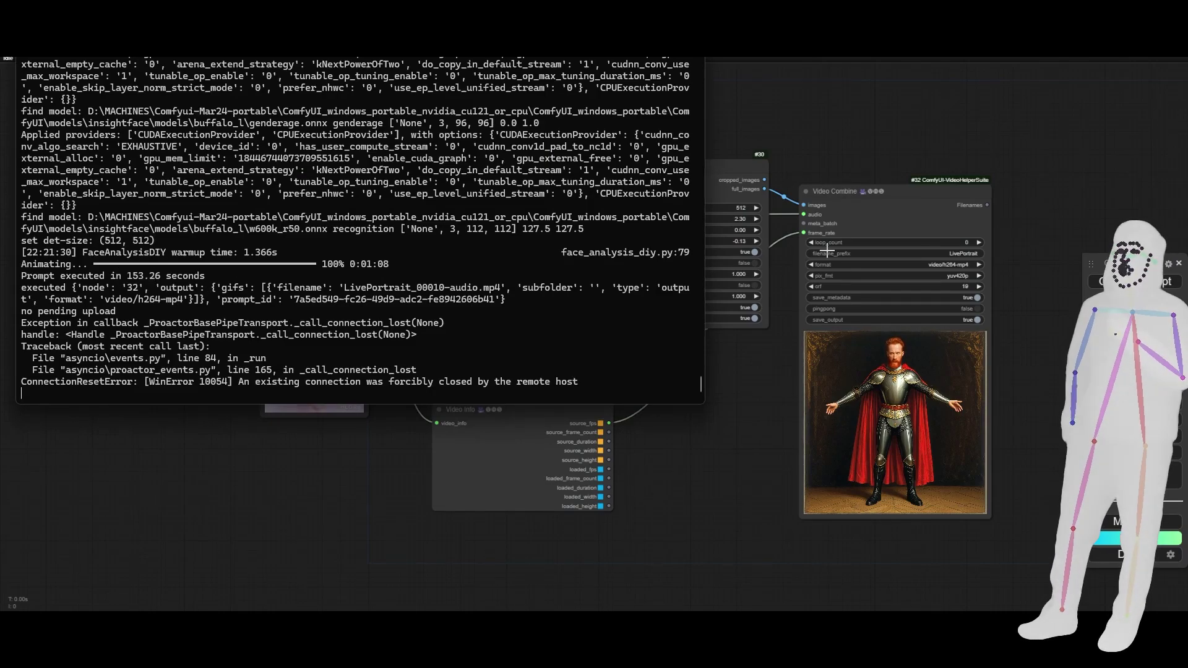
pyautogui.click(834, 143)
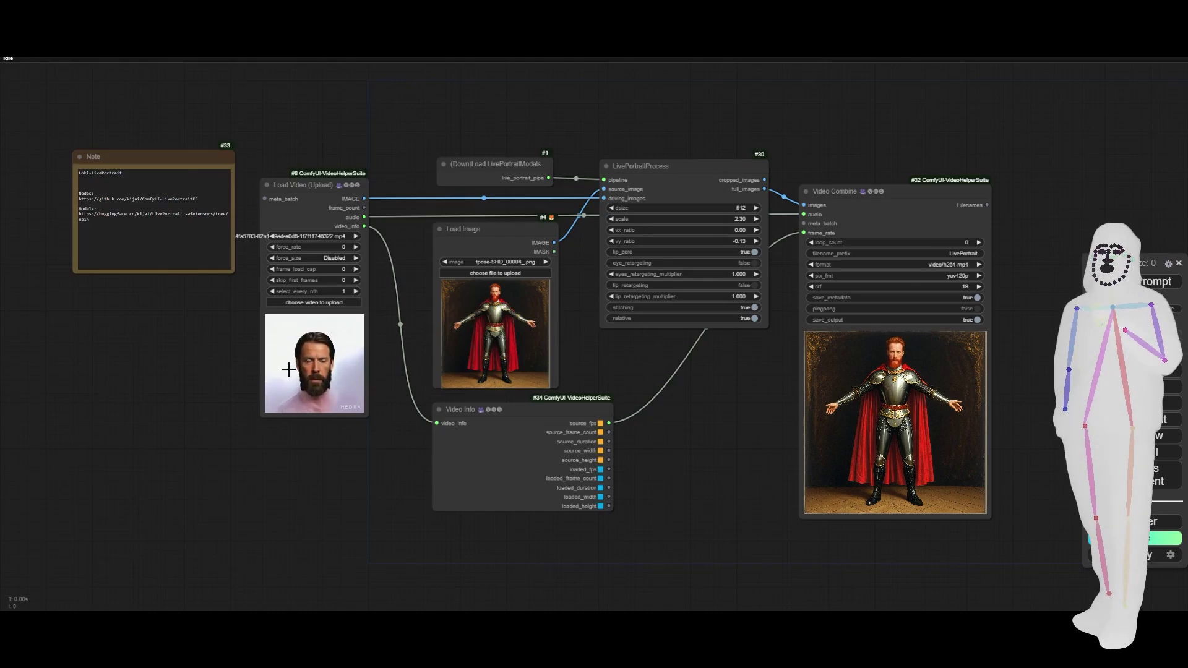
pyautogui.scroll(7, 878, 384)
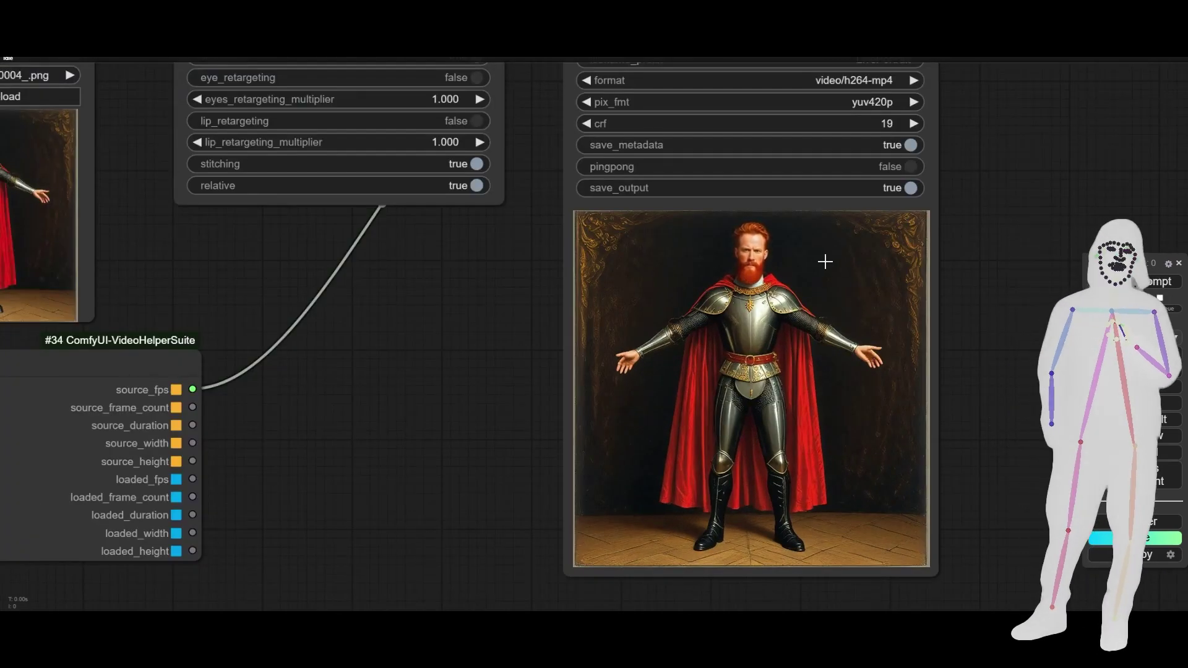
pyautogui.scroll(7, 786, 262)
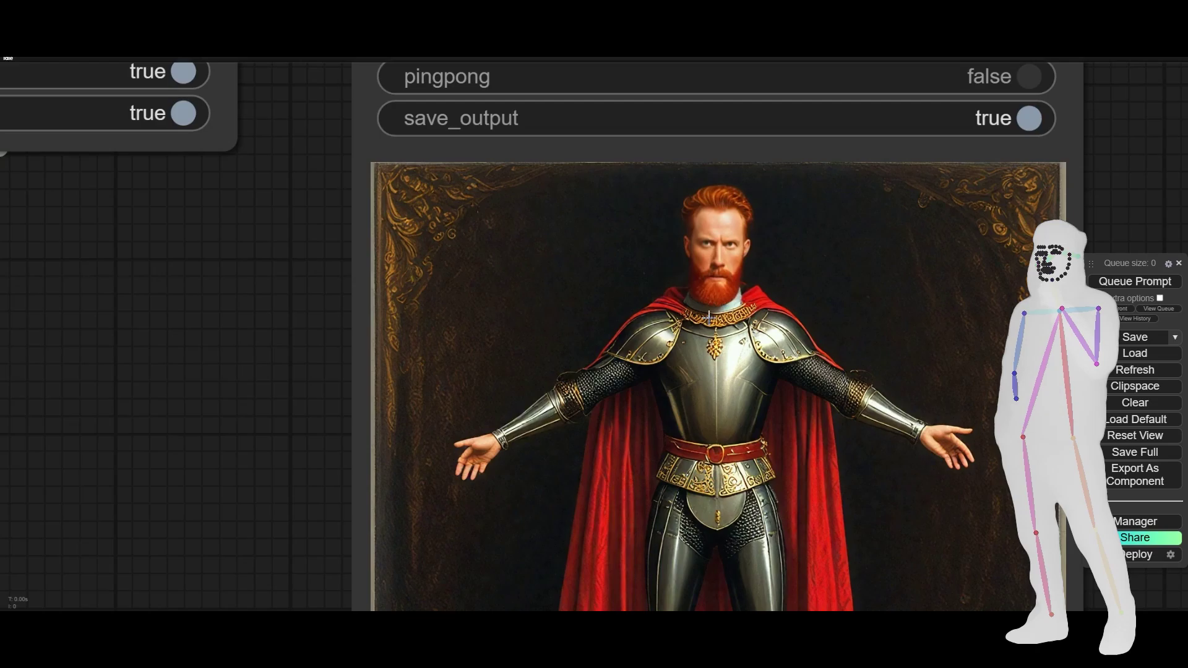
pyautogui.scroll(-3, 801, 277)
pyautogui.scroll(-5, 801, 277)
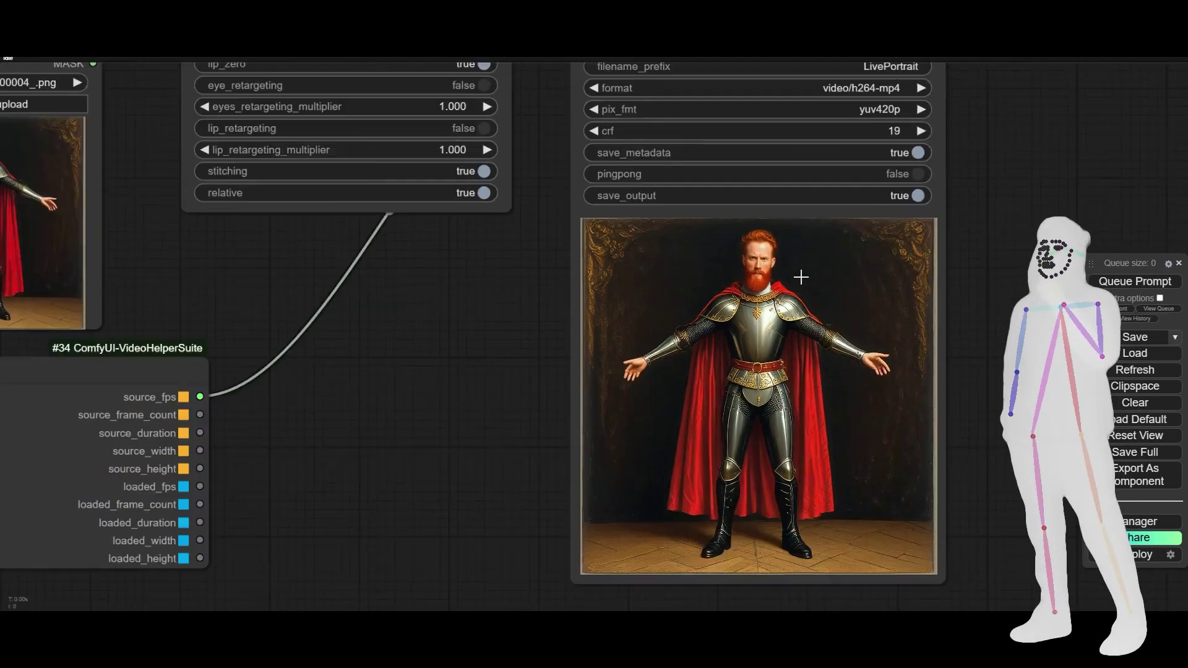
pyautogui.scroll(-3, 834, 319)
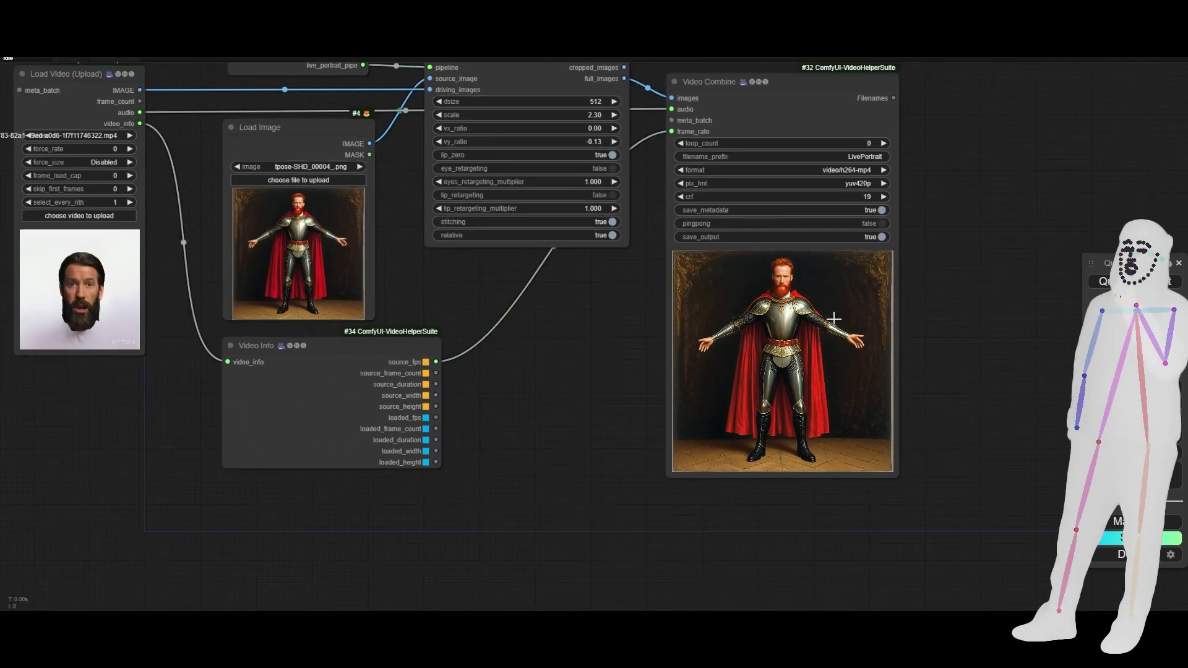
pyautogui.moveTo(583, 296); pyautogui.dragTo(630, 365)
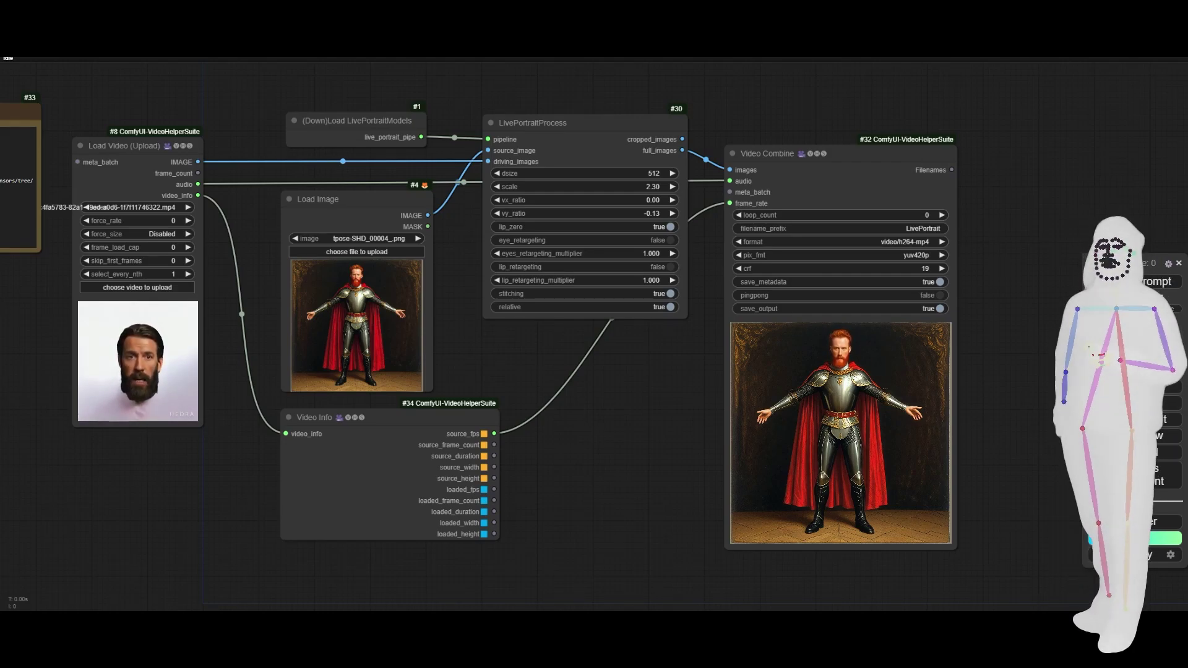
# Step: Switch to the ComfyUI-LivePortraitKJ GitHub tab and scroll through its README install notes
pyautogui.hotkey('ctrl', 'Tab')
pyautogui.scroll(7, 715, 417)
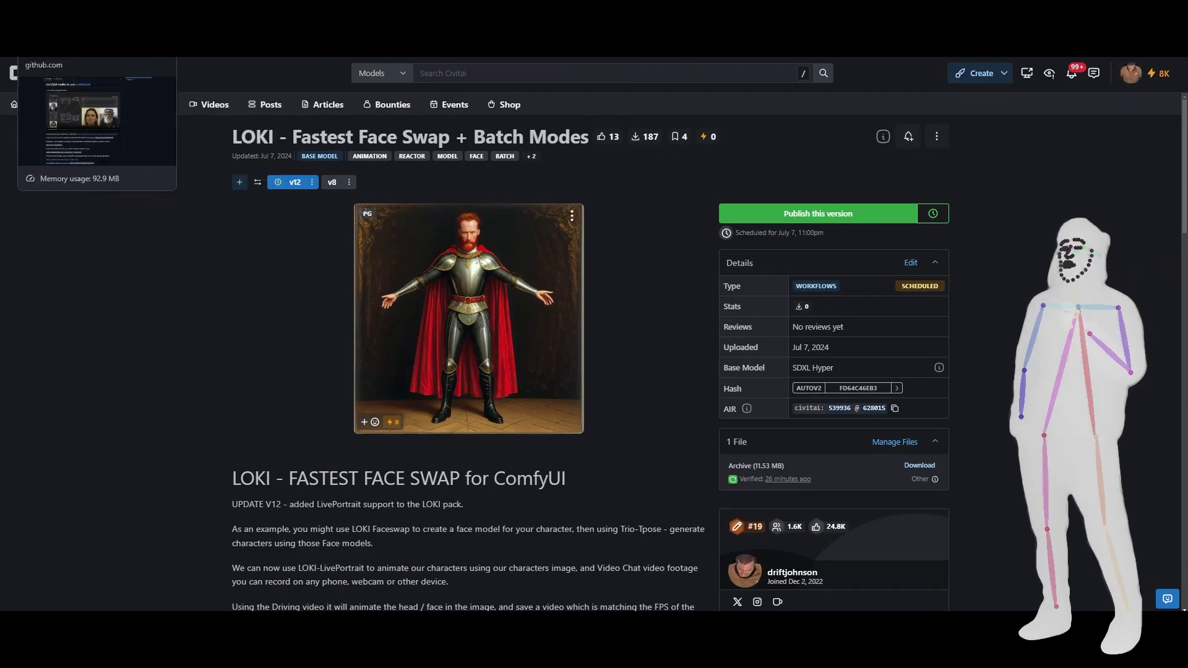
pyautogui.click(87, 50)
pyautogui.scroll(6, 503, 343)
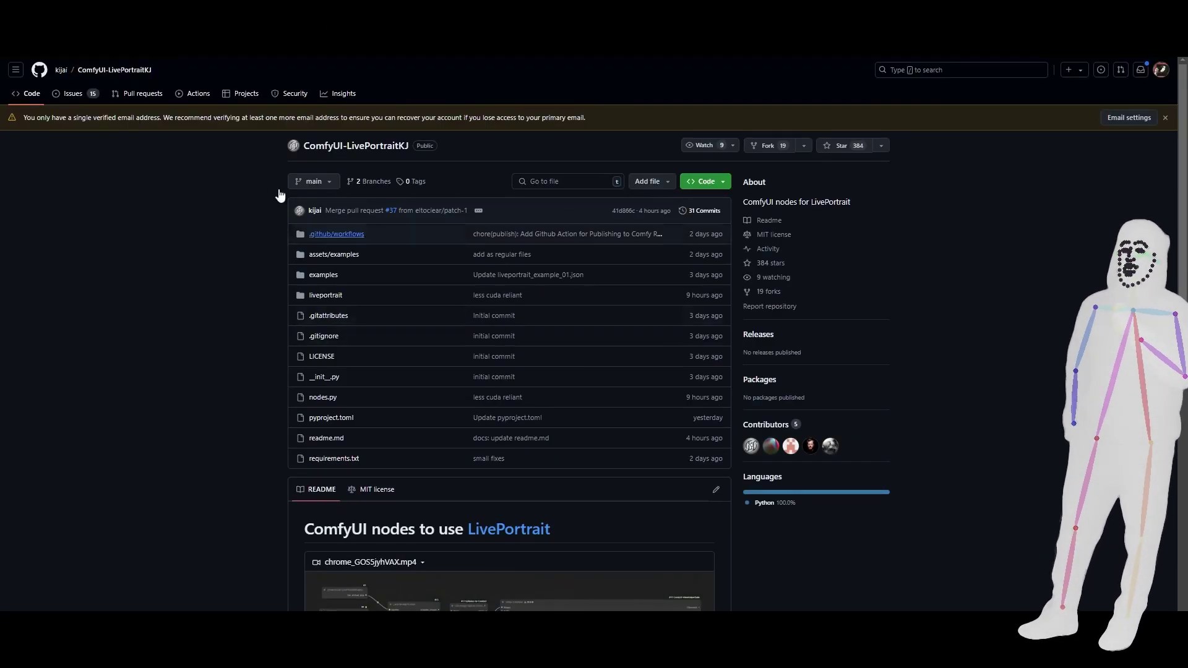
pyautogui.scroll(-7, 584, 202)
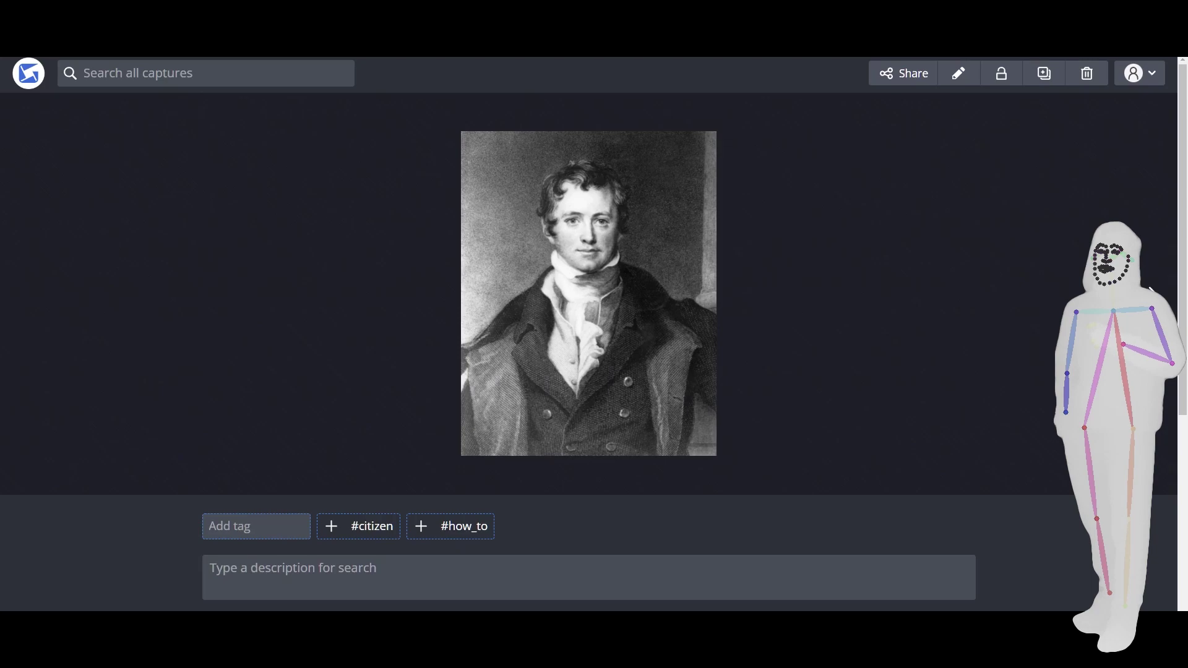
# Step: Zoom the engraved portrait of the man in a cravat and coat to fill the capture viewer
pyautogui.click(648, 261)
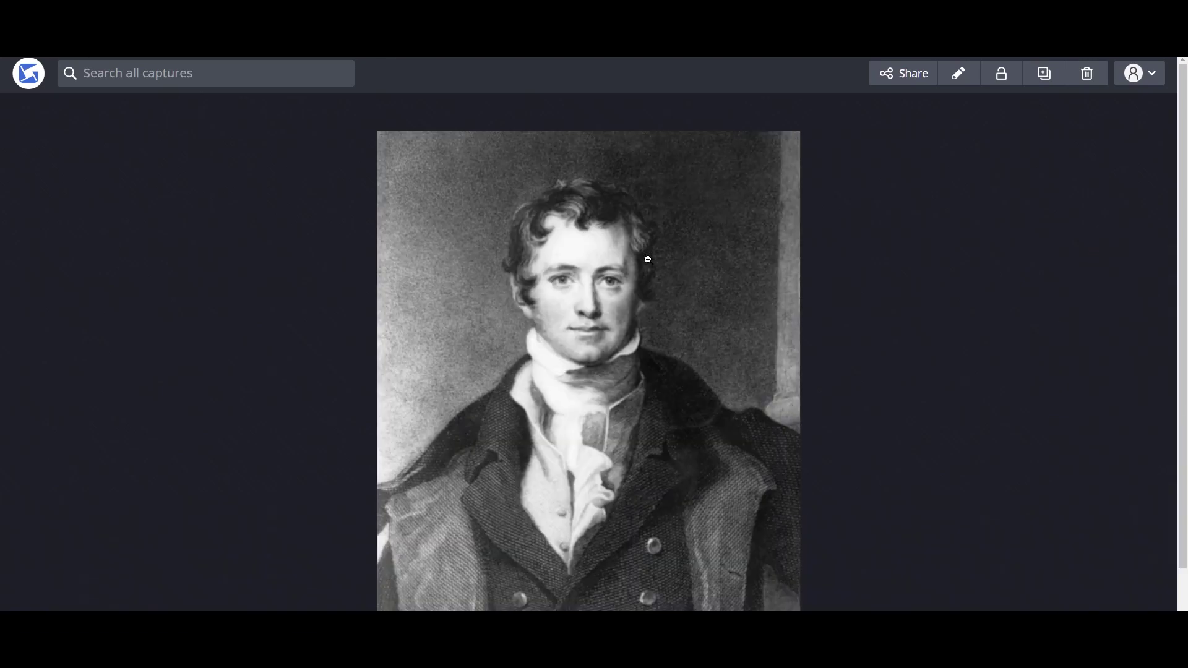